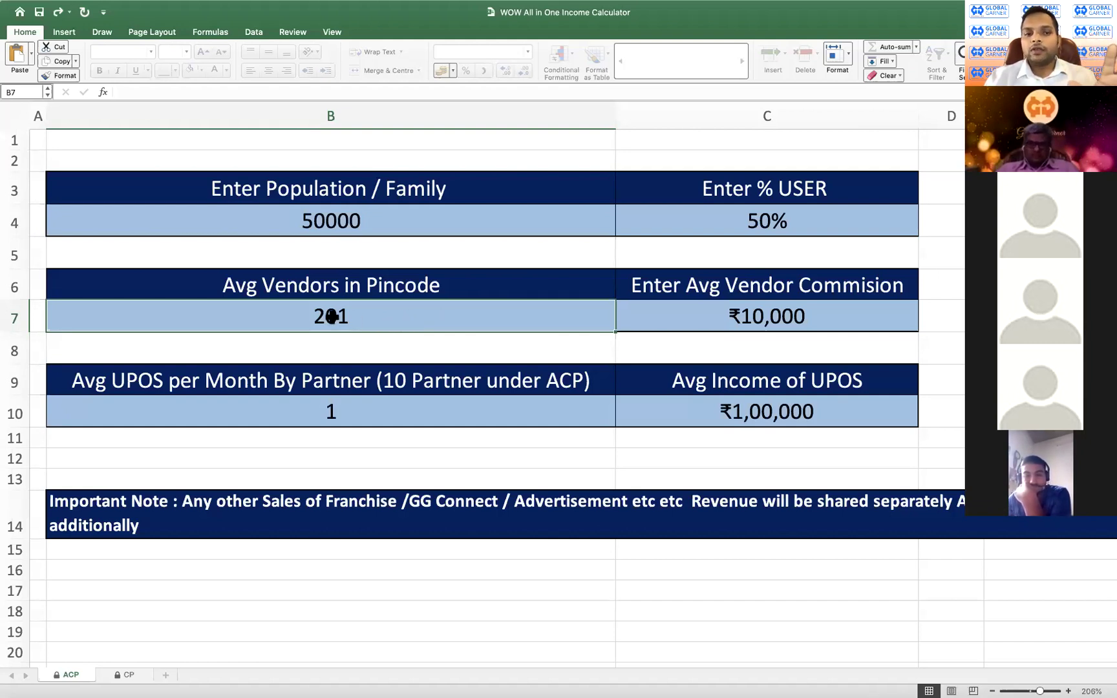
# Review the average vendor commission, the average UPOS per month and the net monthly income on the ACP sheet.
pyautogui.click(805, 318)
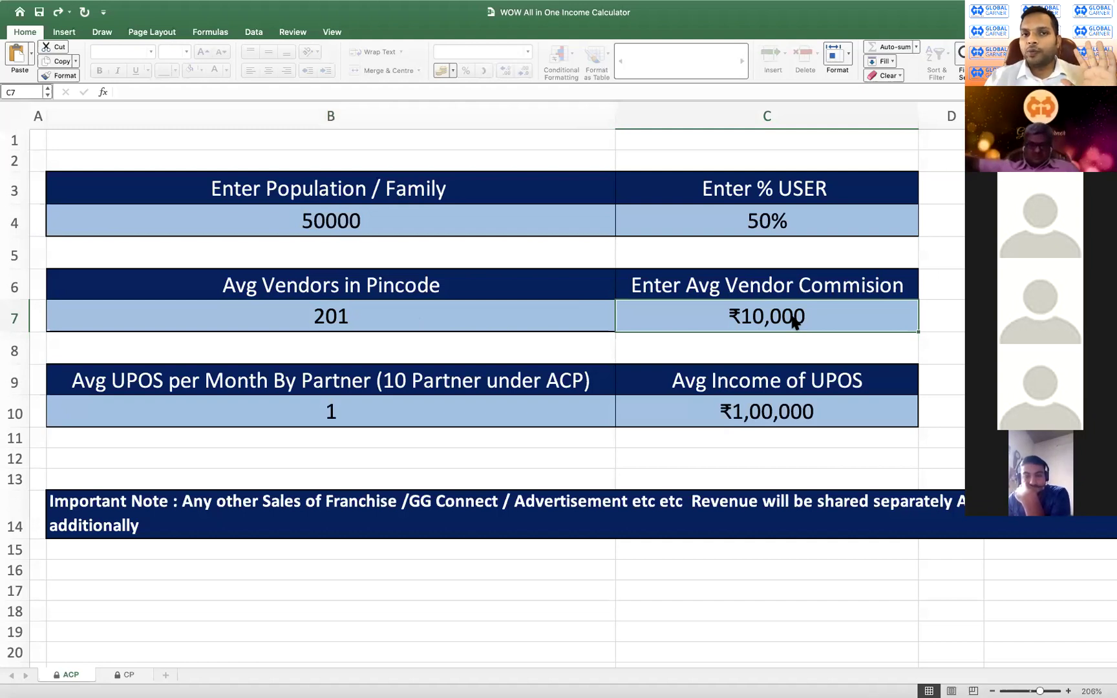
pyautogui.click(486, 415)
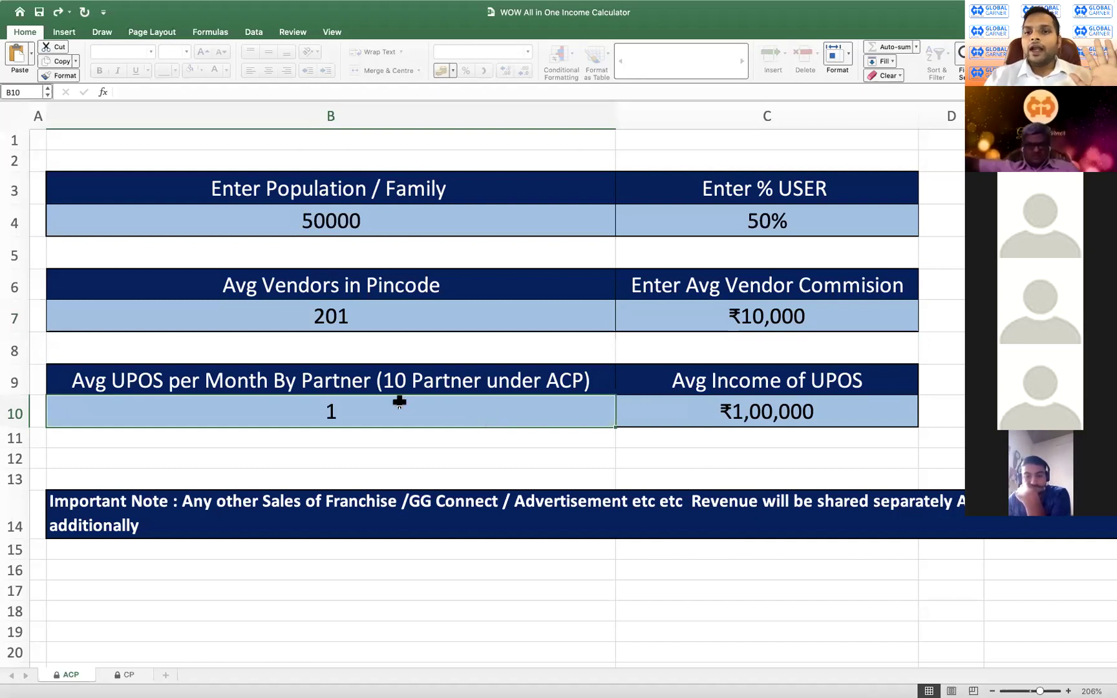
pyautogui.hscroll(10, 400, 402)
pyautogui.moveTo(689, 383)
pyautogui.mouseDown()
pyautogui.moveTo(491, 379)
pyautogui.moveTo(690, 383)
pyautogui.mouseUp()
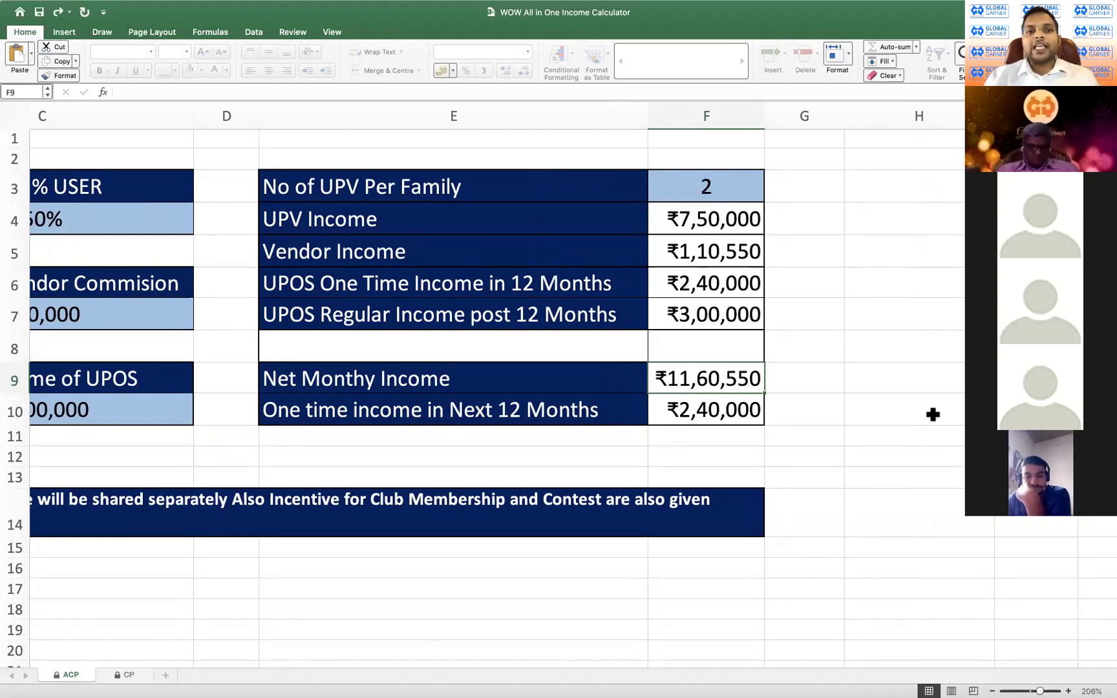
pyautogui.hscroll(-5, 492, 427)
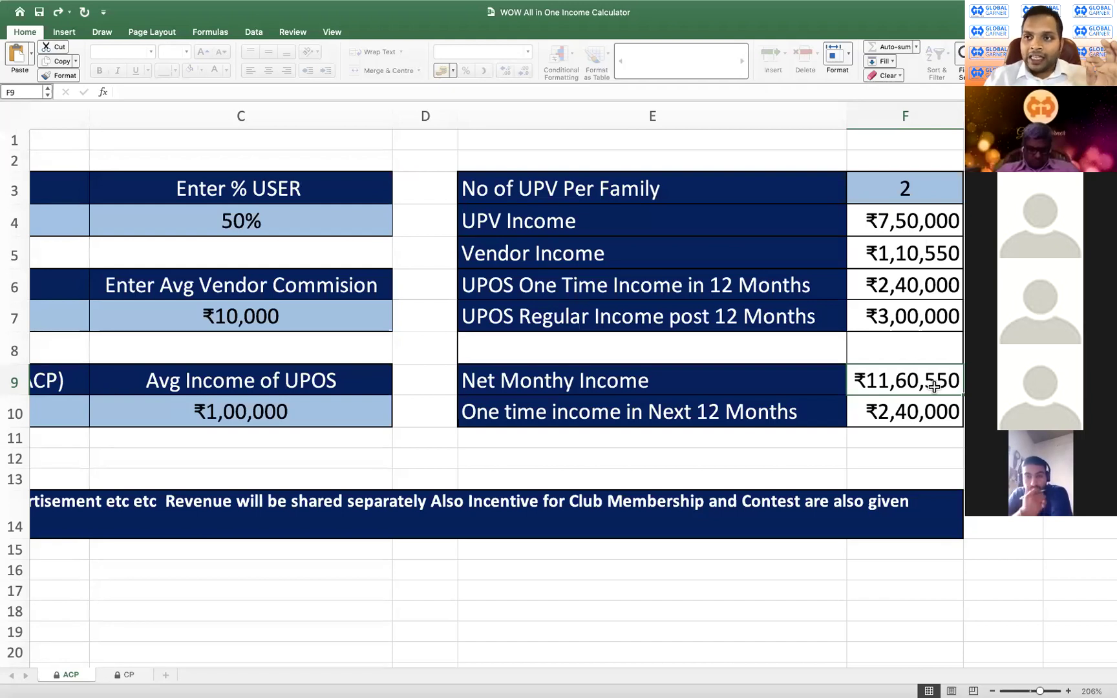
# Open the CP sheet and examine its net monthly income and the one-time income for the next 12 months.
pyautogui.click(136, 676)
pyautogui.click(527, 540)
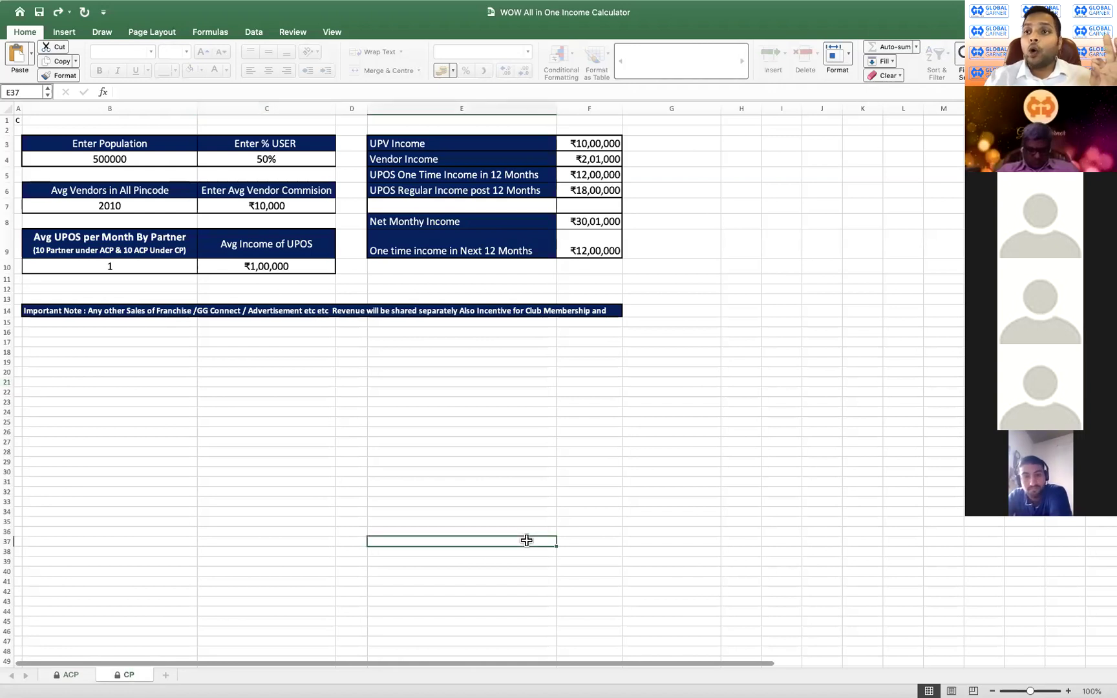
pyautogui.click(595, 223)
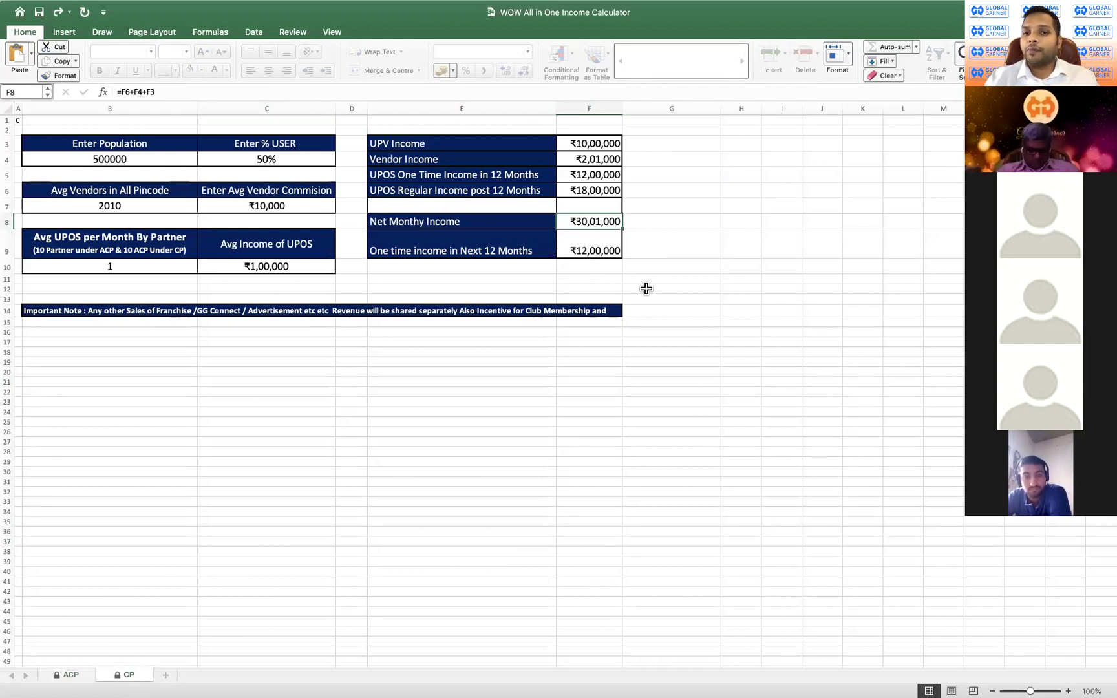
pyautogui.click(594, 251)
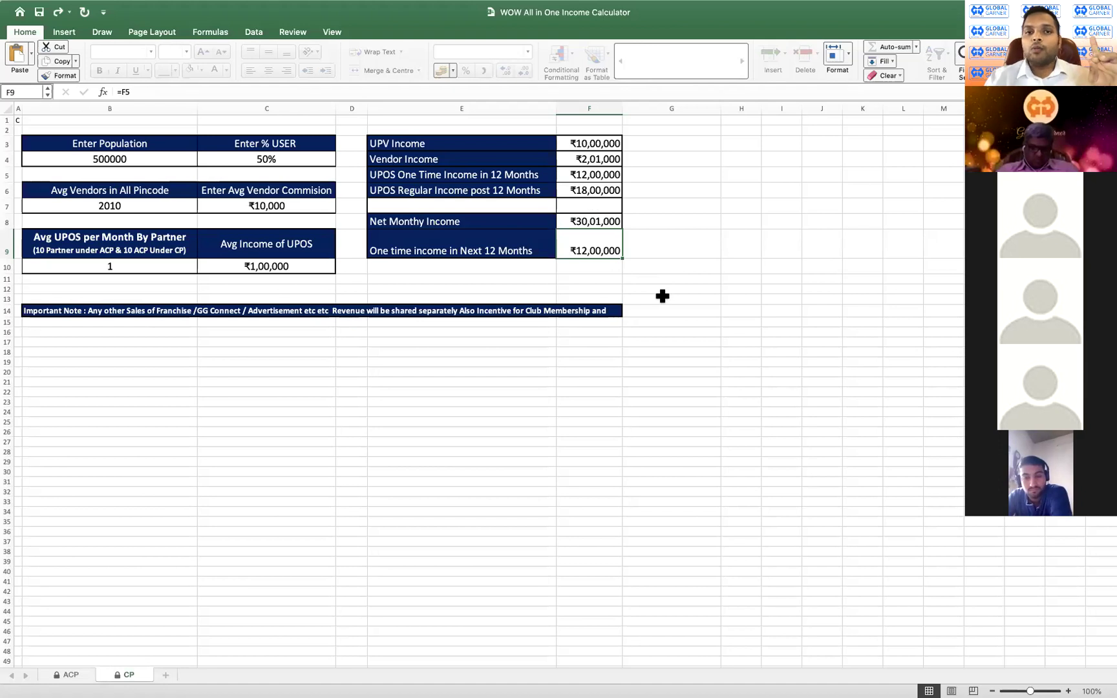
pyautogui.click(589, 223)
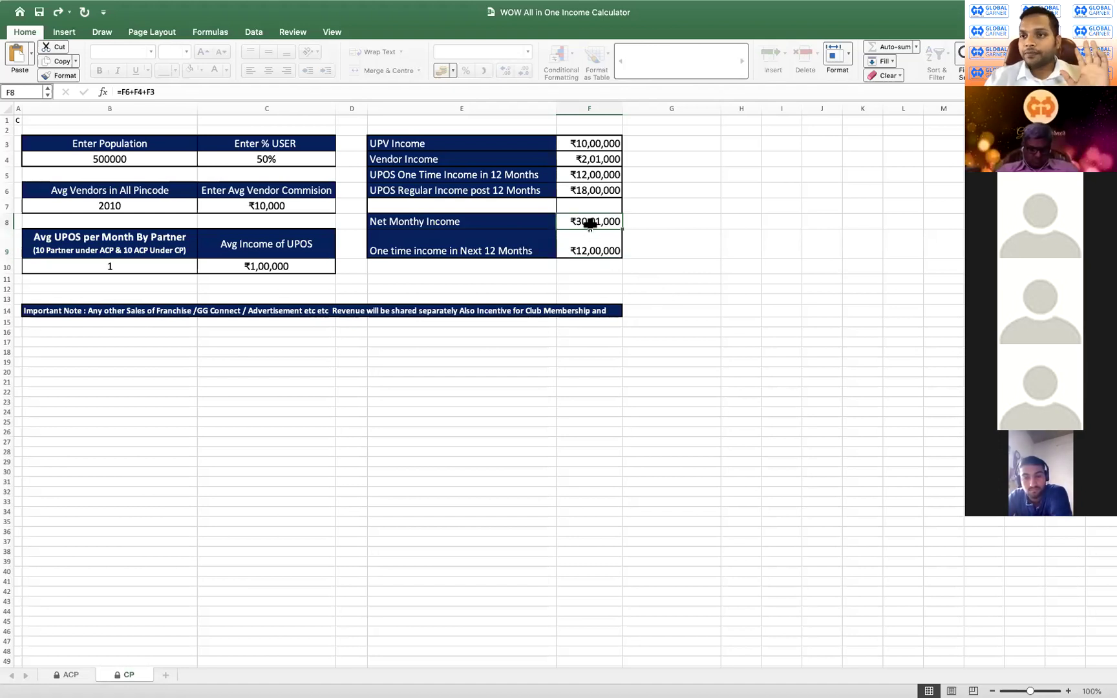
# Return to the ACP sheet and look across its input cells and income results.
pyautogui.click(72, 675)
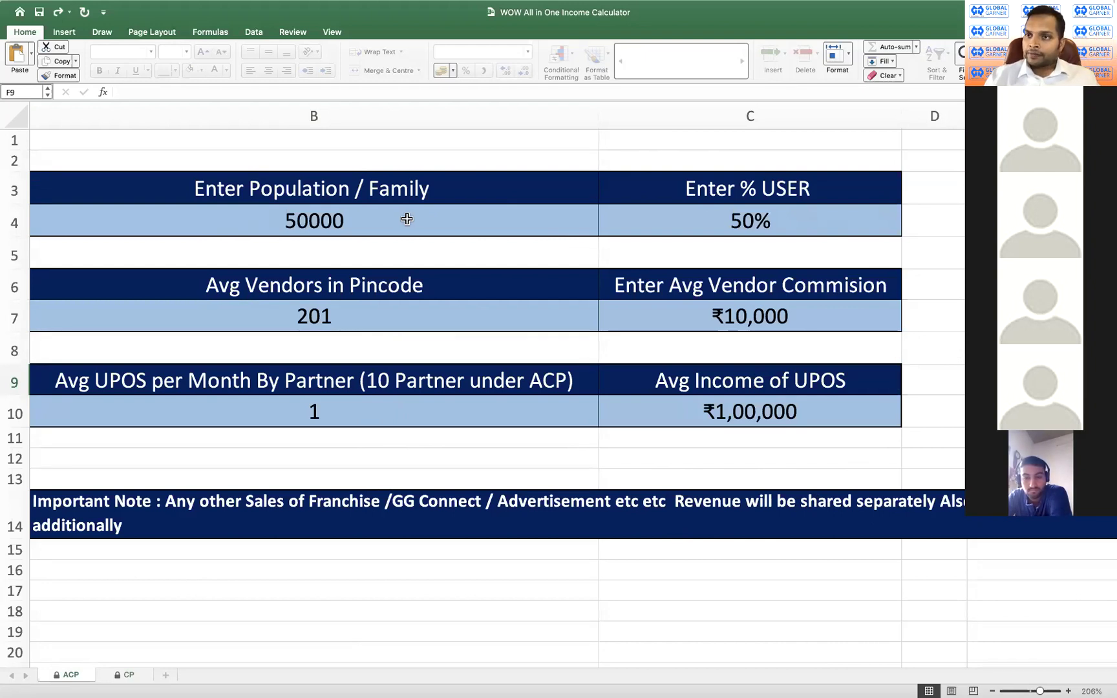
pyautogui.hscroll(10, 406, 219)
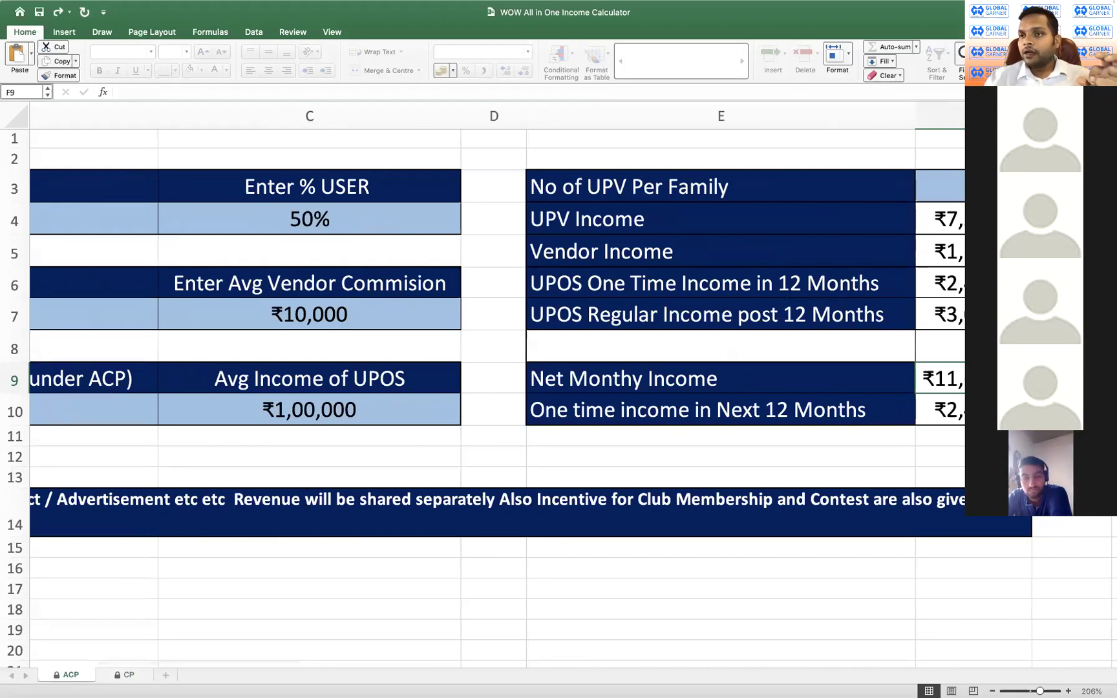
pyautogui.hscroll(-3, 496, 319)
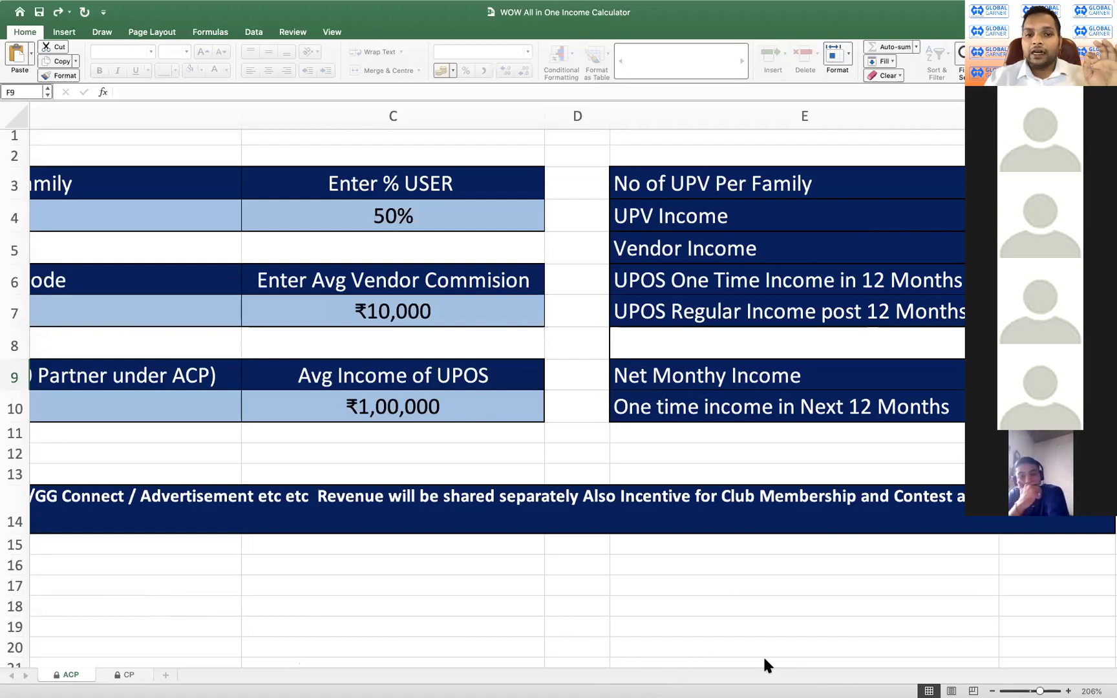
# Switch to the ACP's Roadmap for Success document and review its financial target fields and the monthly target table.
pyautogui.press('super+Tab')
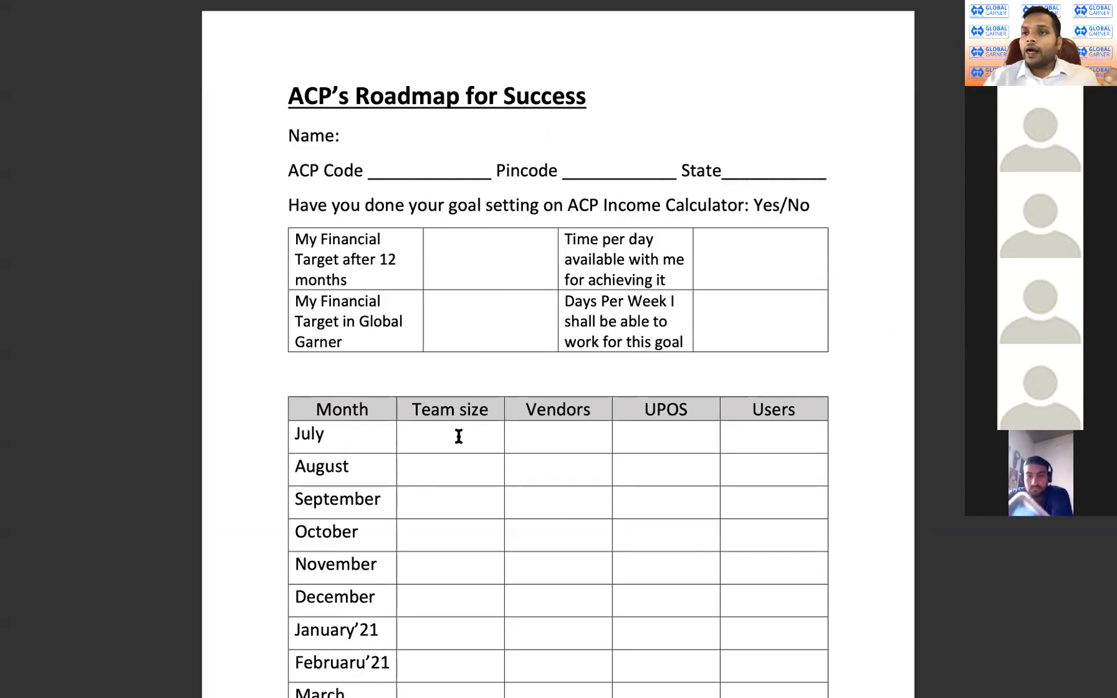
pyautogui.scroll(-3, 459, 436)
pyautogui.scroll(3, 459, 436)
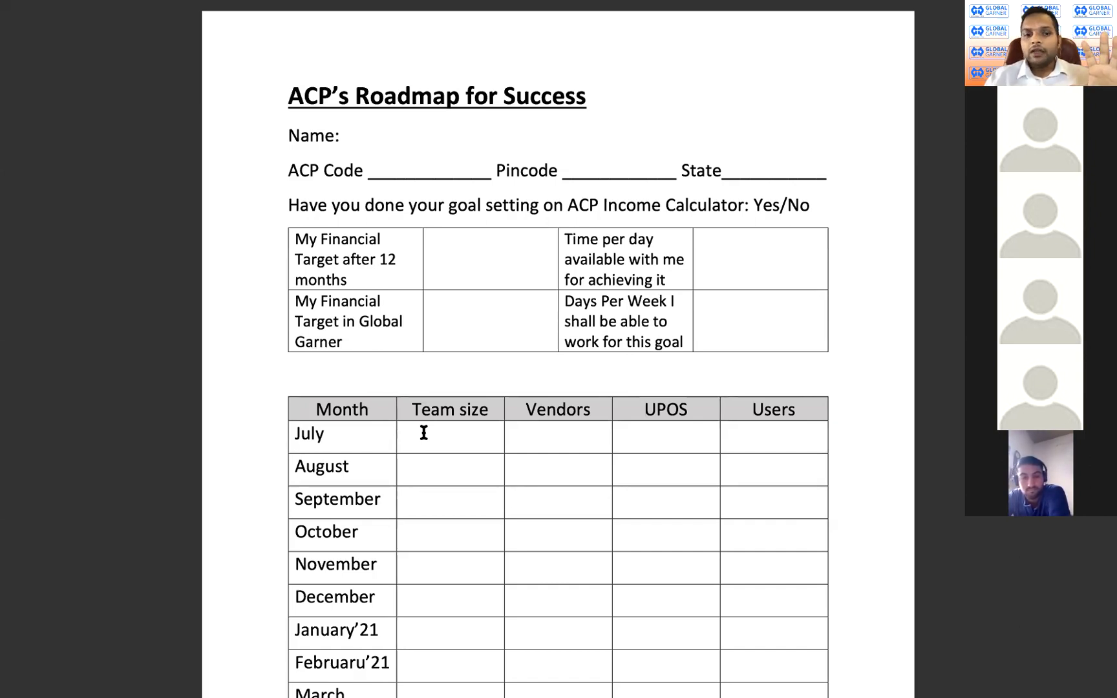
pyautogui.scroll(-3, 424, 433)
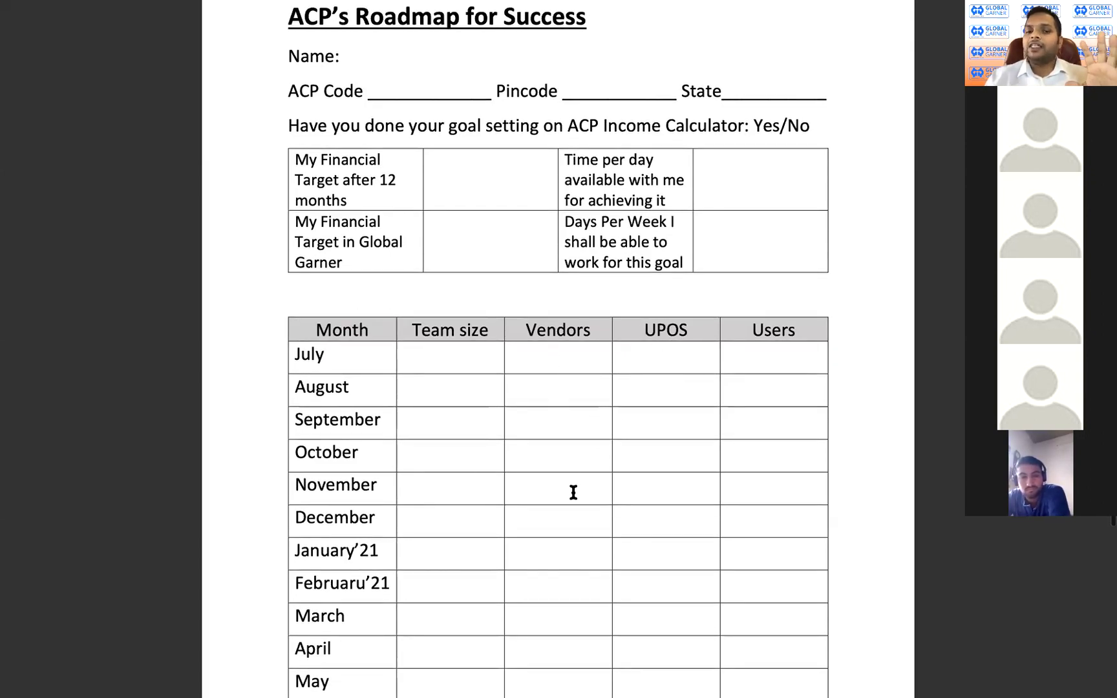
pyautogui.scroll(-6, 572, 492)
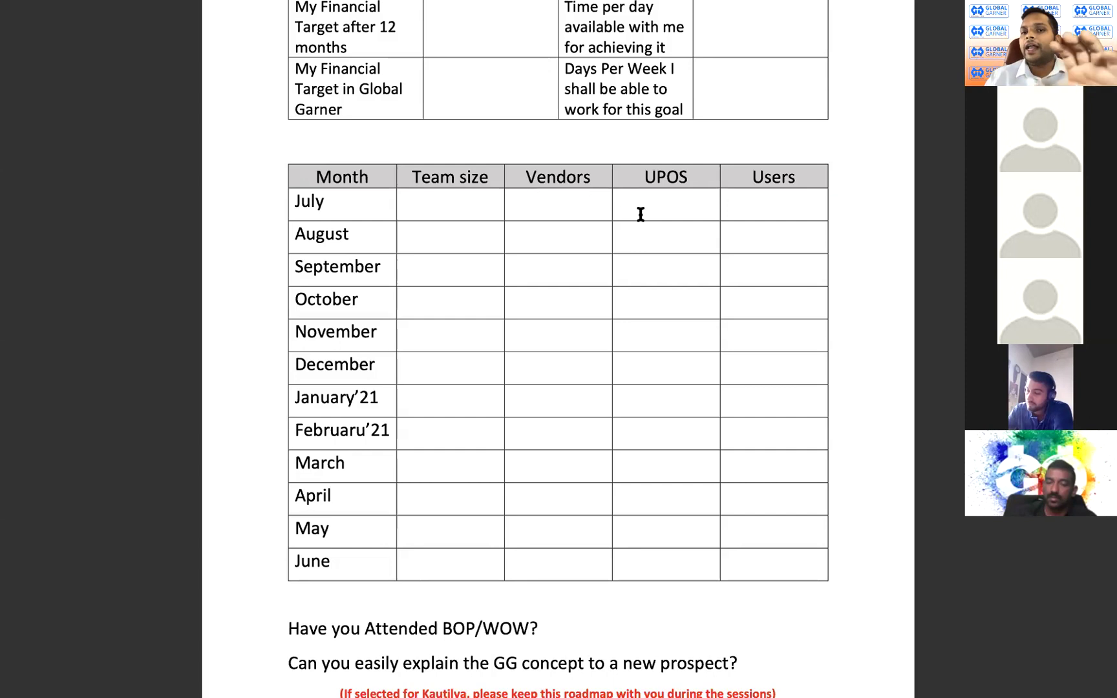
pyautogui.scroll(3, 642, 214)
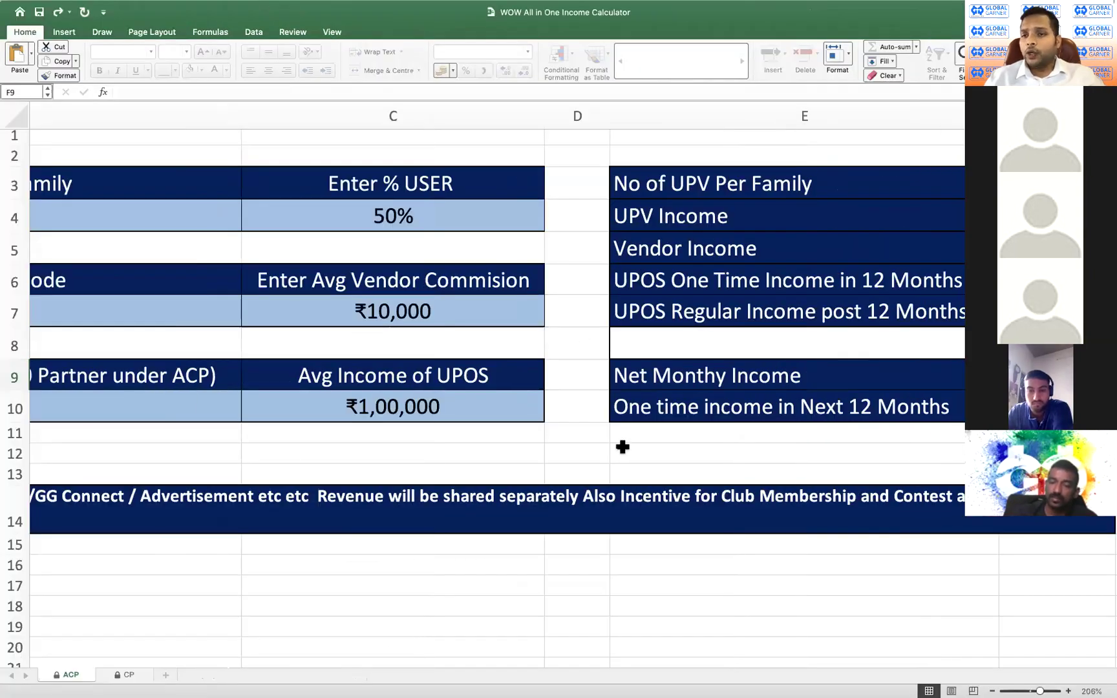
# Set the user percentage on the ACP sheet of the income calculator to 5%.
pyautogui.hscroll(-10, 622, 446)
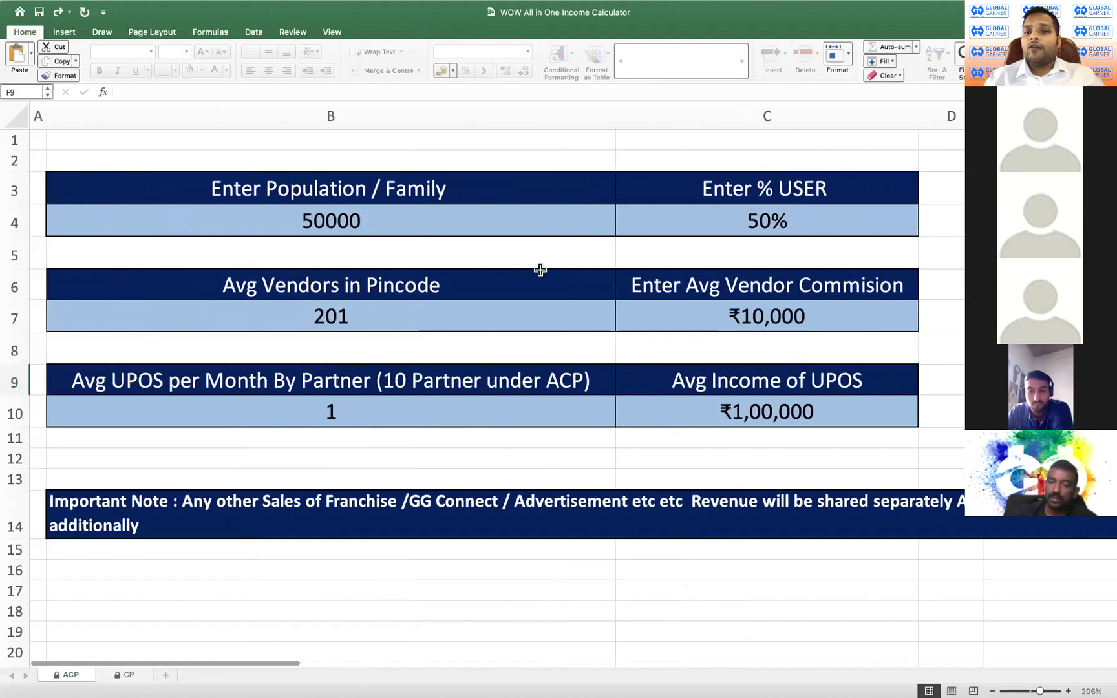
pyautogui.click(783, 223)
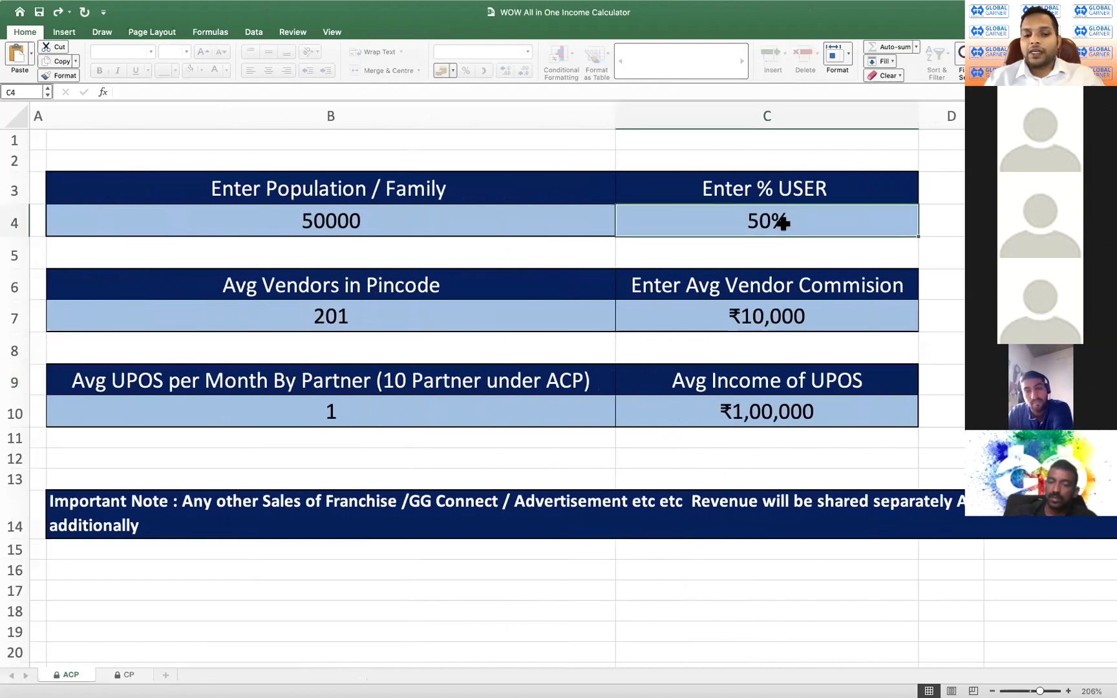
pyautogui.write('5')
pyautogui.press('Return')
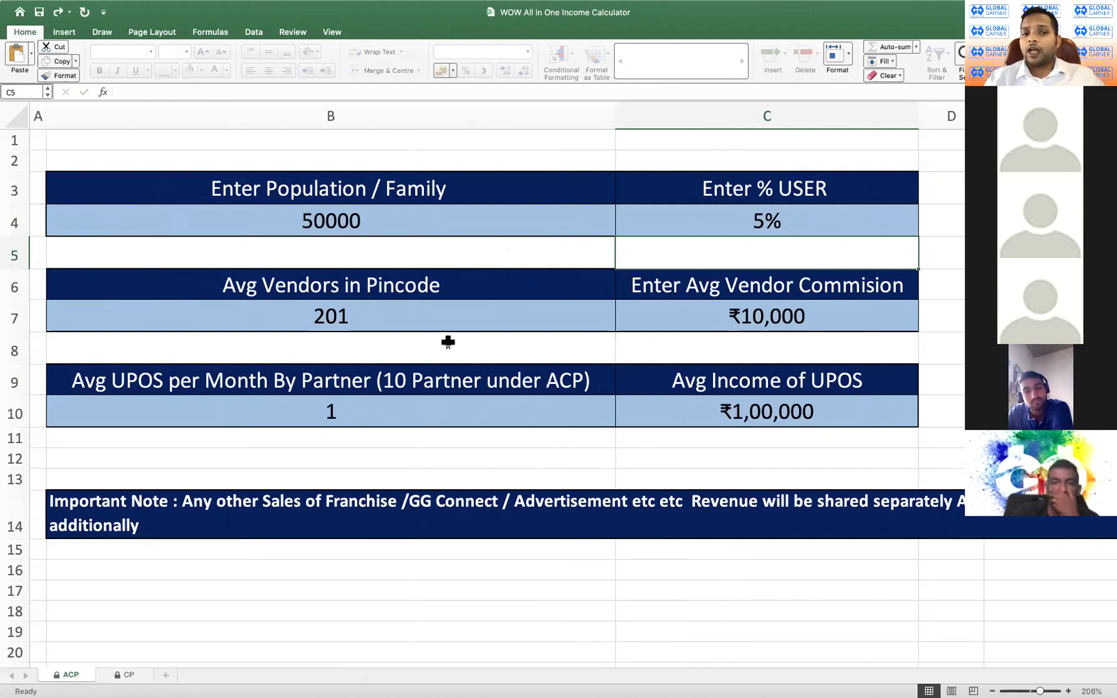
# Set the average vendors in pincode to 60 and the average vendor commission to ₹5,000.
pyautogui.click(437, 323)
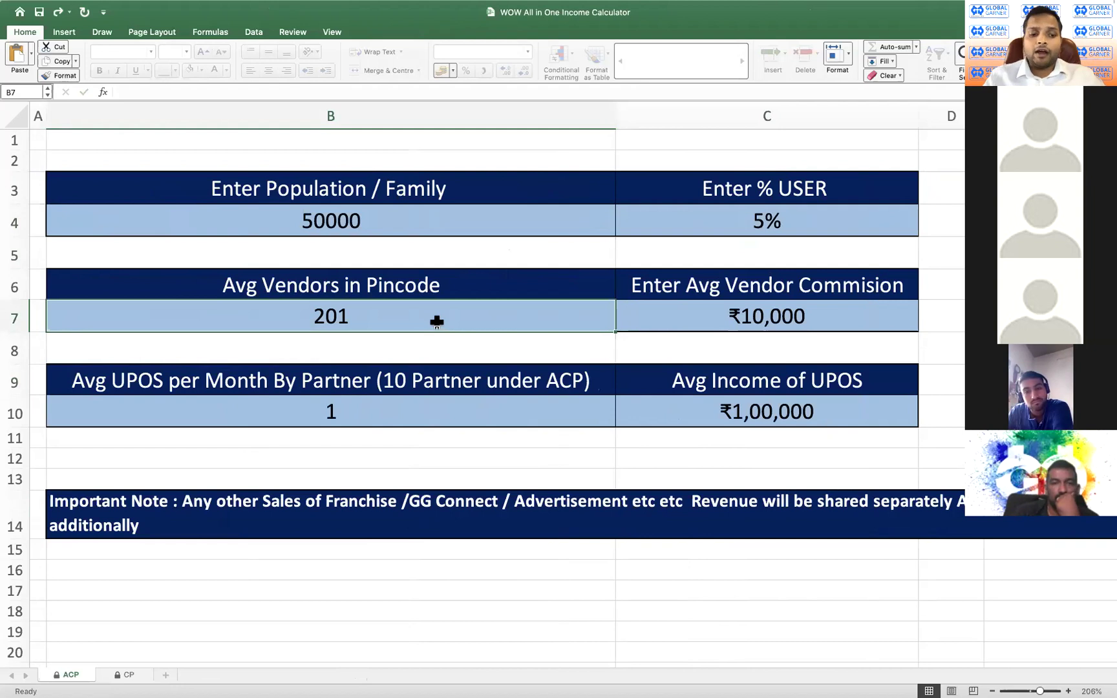
pyautogui.write('60')
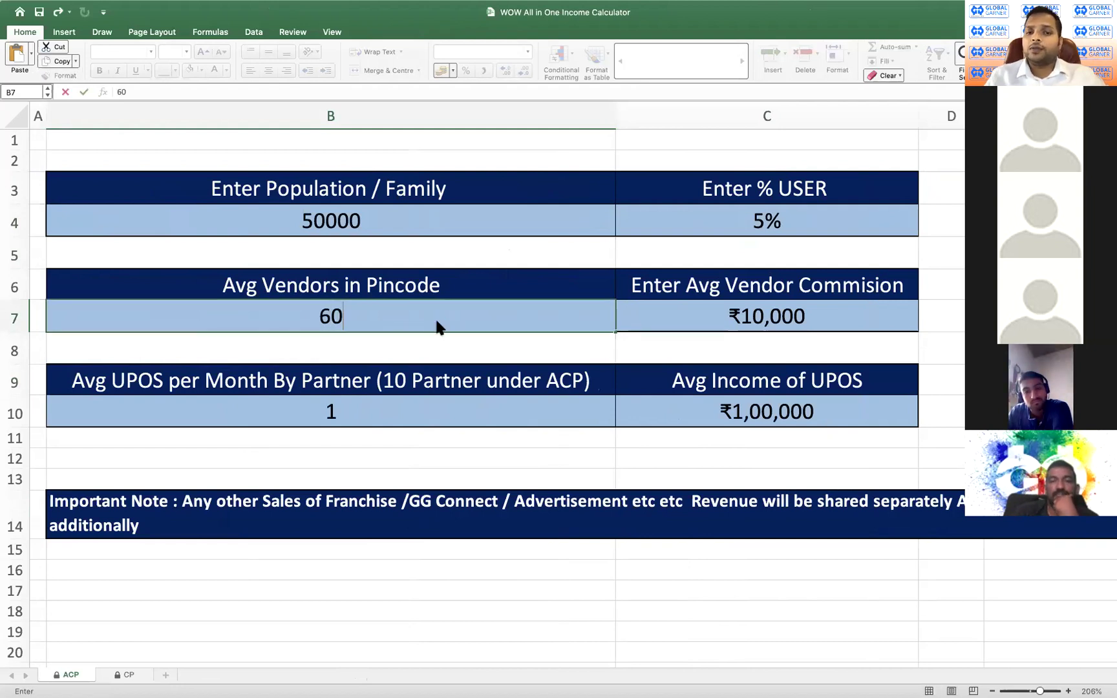
pyautogui.press('Return')
pyautogui.click(781, 315)
pyautogui.write('5,00')
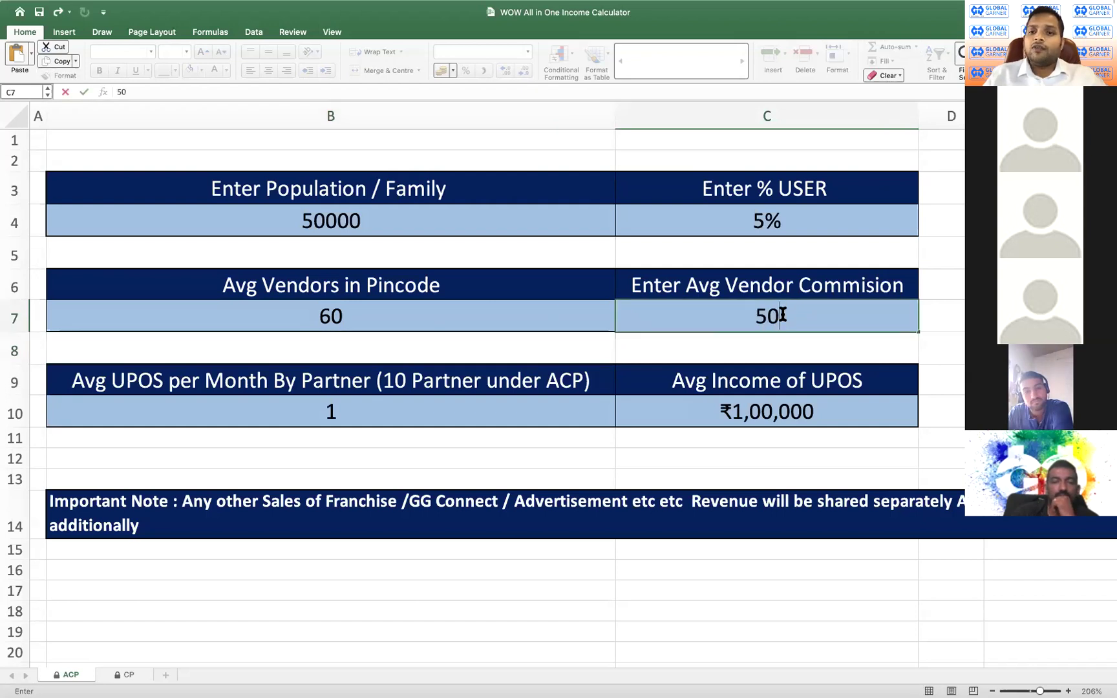
pyautogui.write('00')
pyautogui.press('Return')
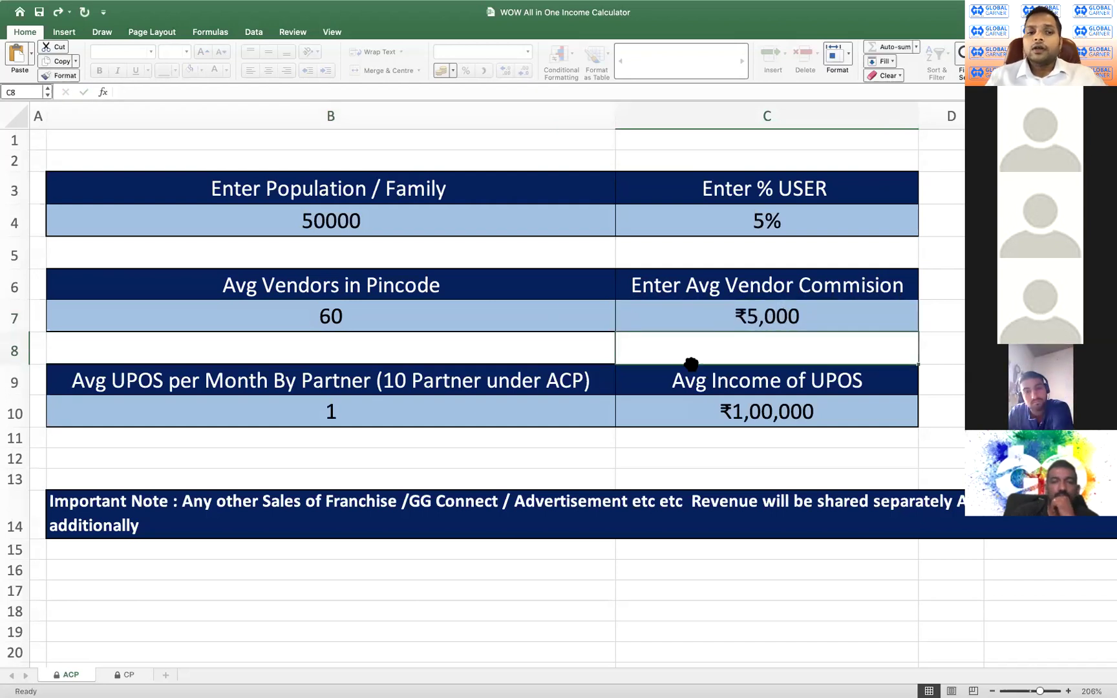
# Set the average UPOS per month by partner to 0.2.
pyautogui.click(446, 418)
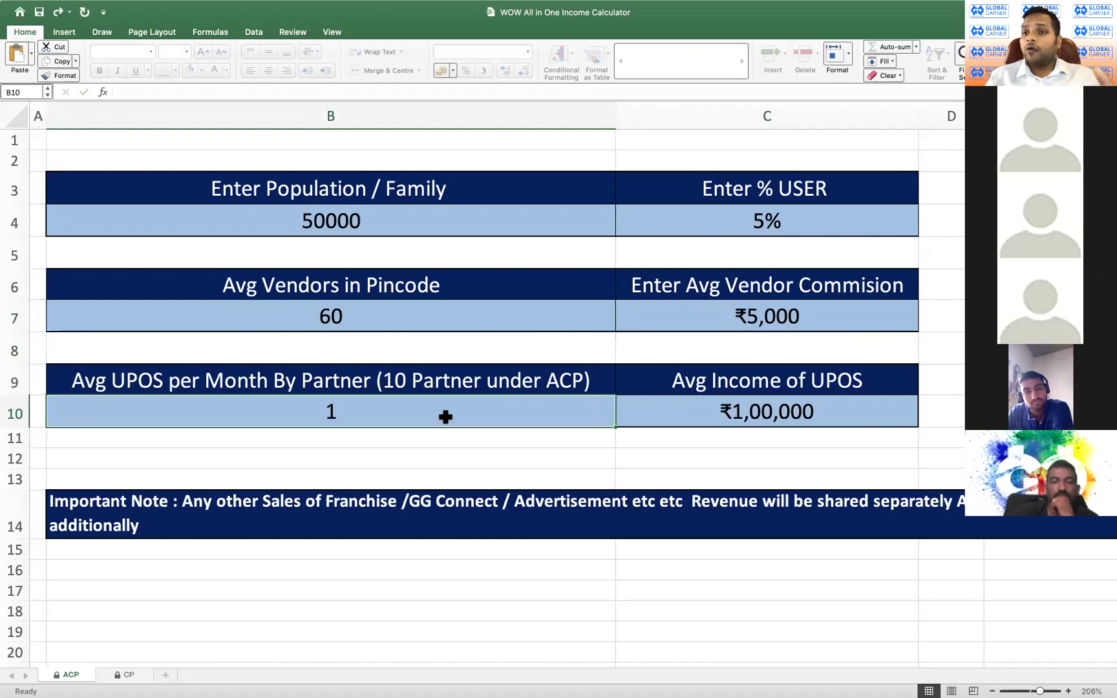
pyautogui.write('.2')
pyautogui.press('Return')
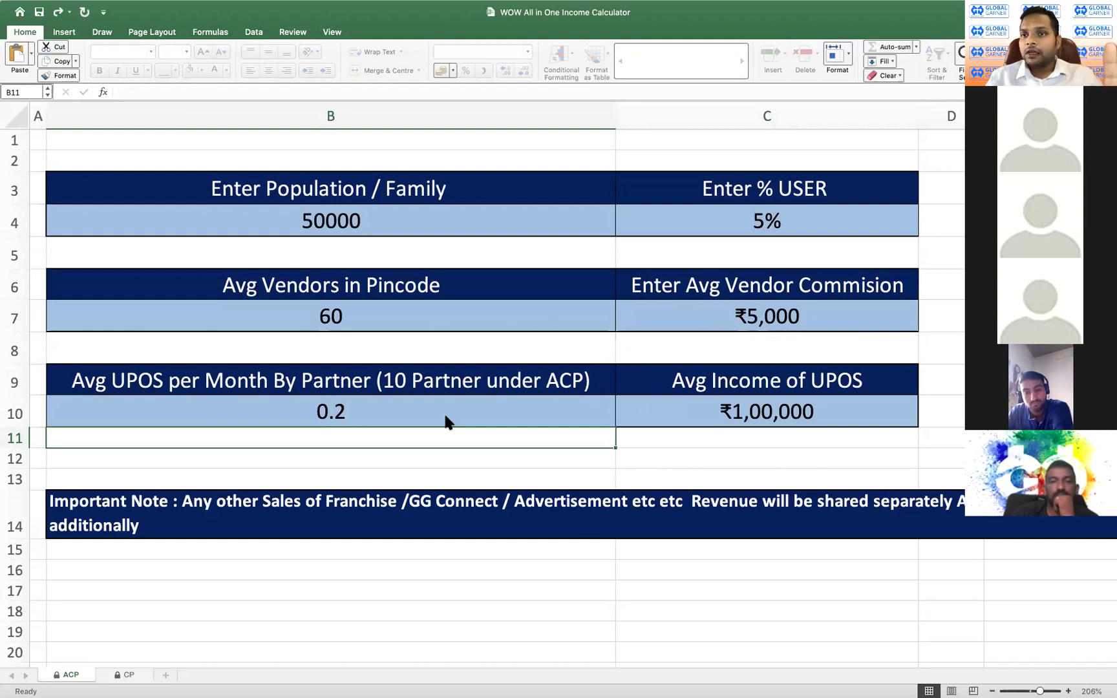
# Check the recalculated net monthly income on the ACP sheet and the income results on the CP sheet.
pyautogui.hscroll(3, 445, 420)
pyautogui.hscroll(5, 446, 420)
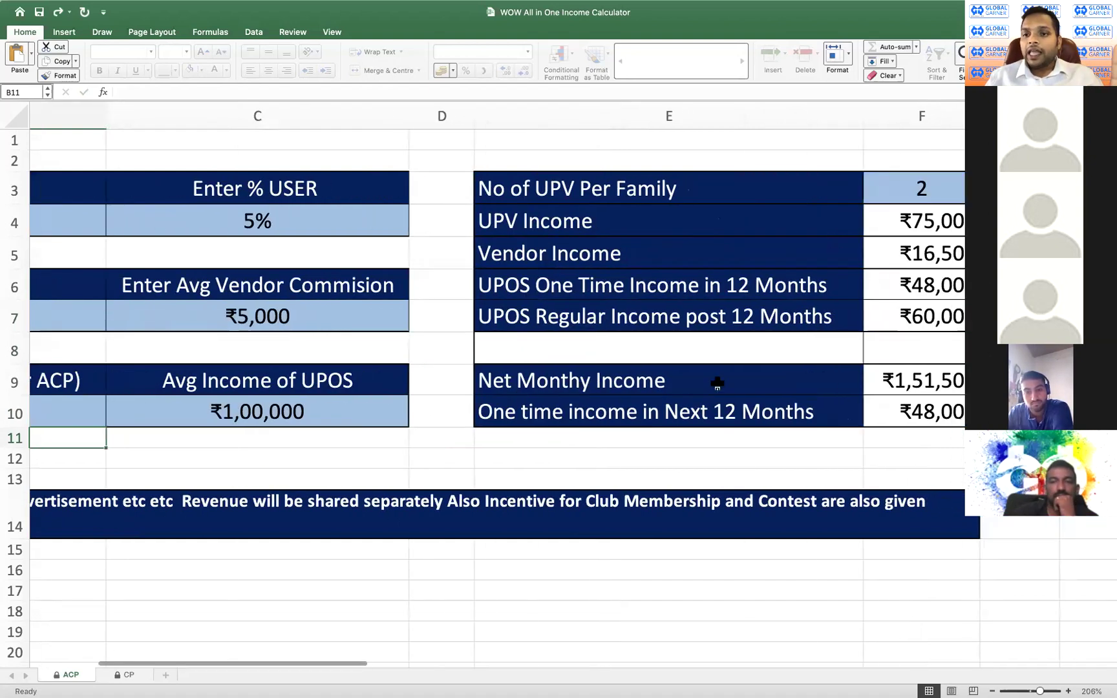
pyautogui.click(921, 388)
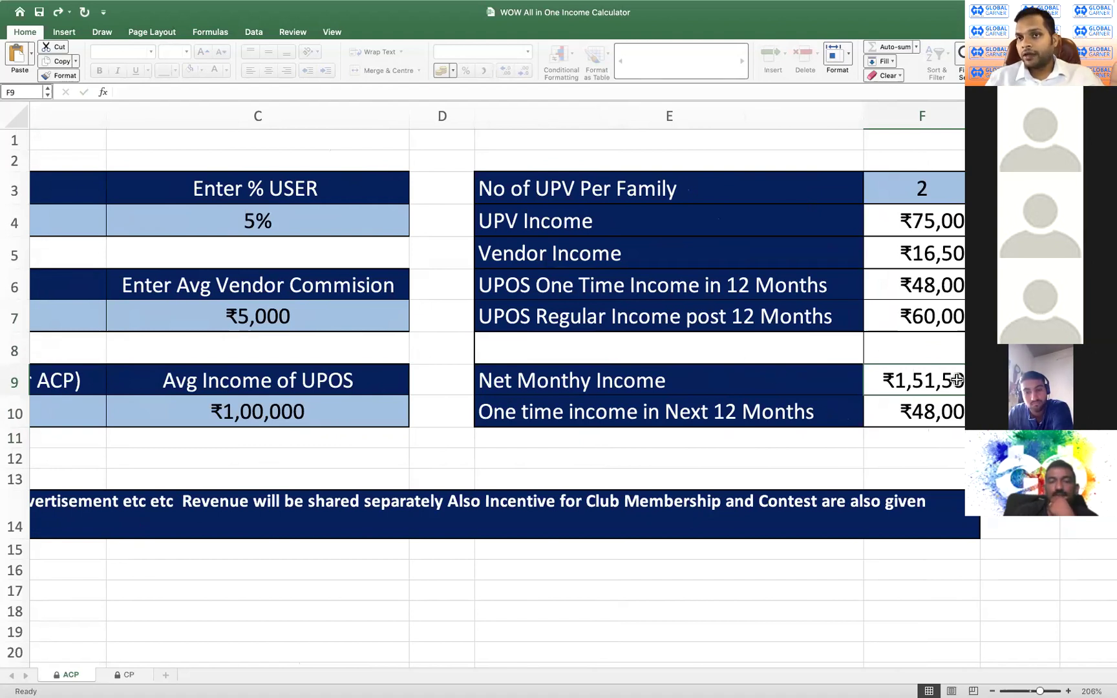
pyautogui.click(136, 670)
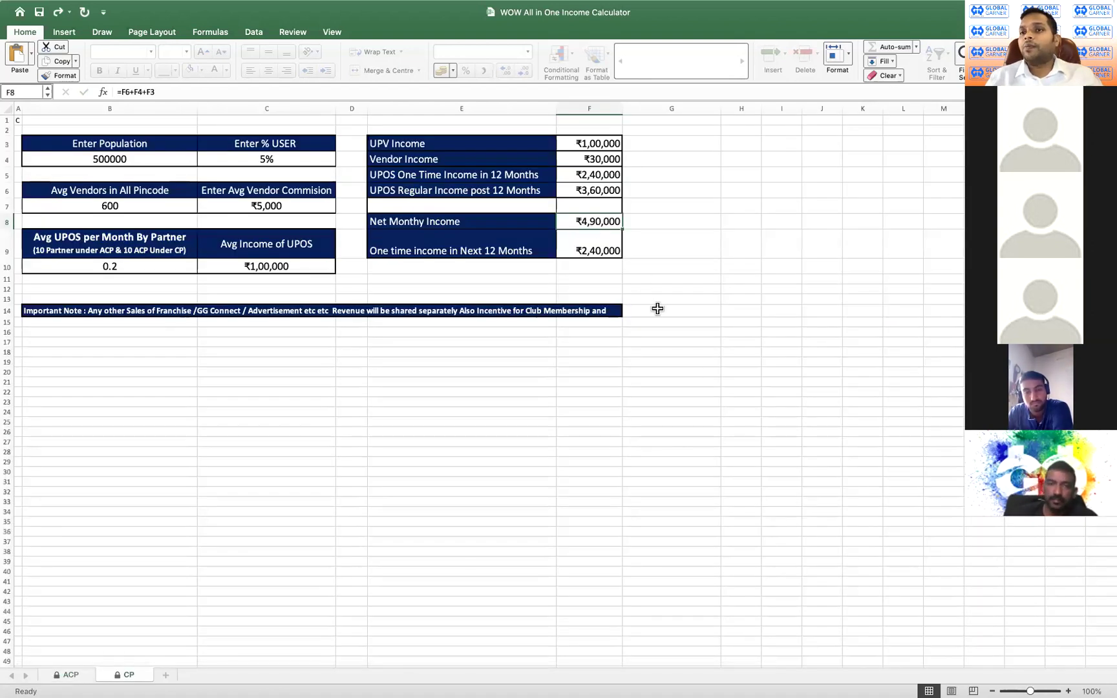
# Go back to the ACP sheet and review the user percentage, vendor count, UPOS per month and net monthly income.
pyautogui.click(70, 676)
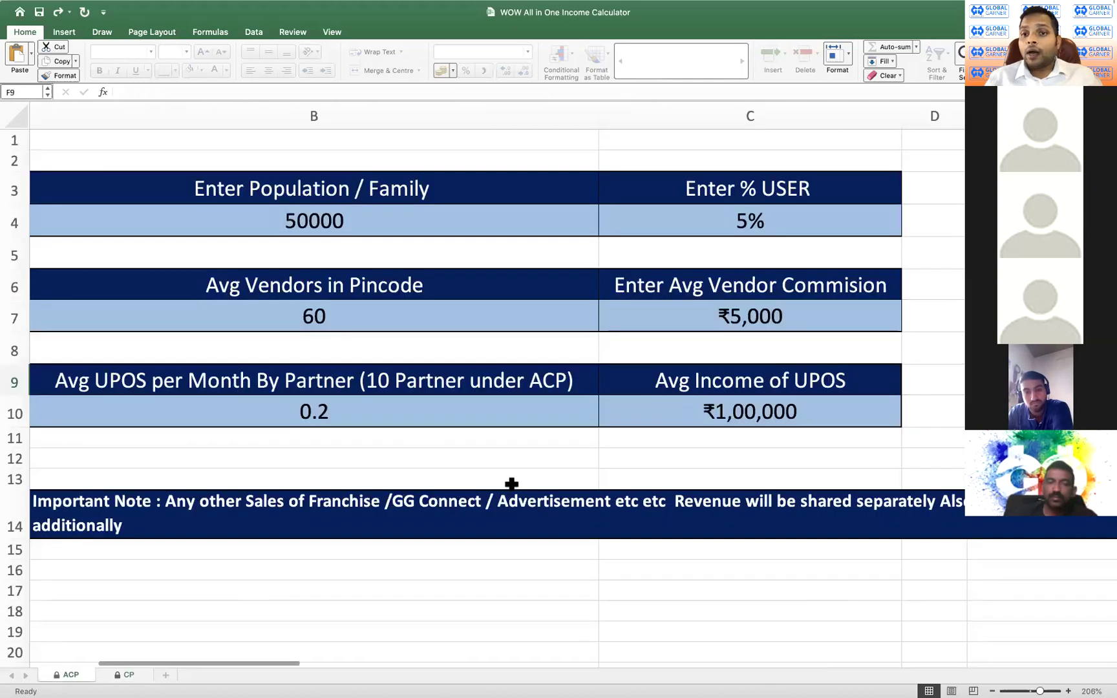
pyautogui.click(769, 219)
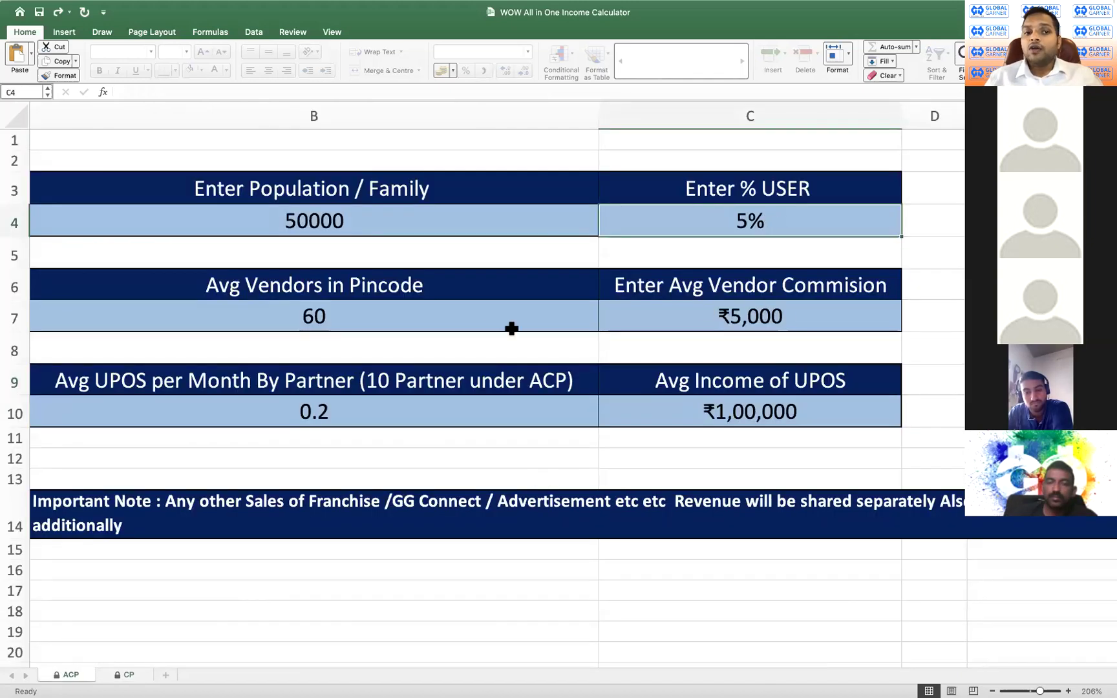
pyautogui.click(450, 316)
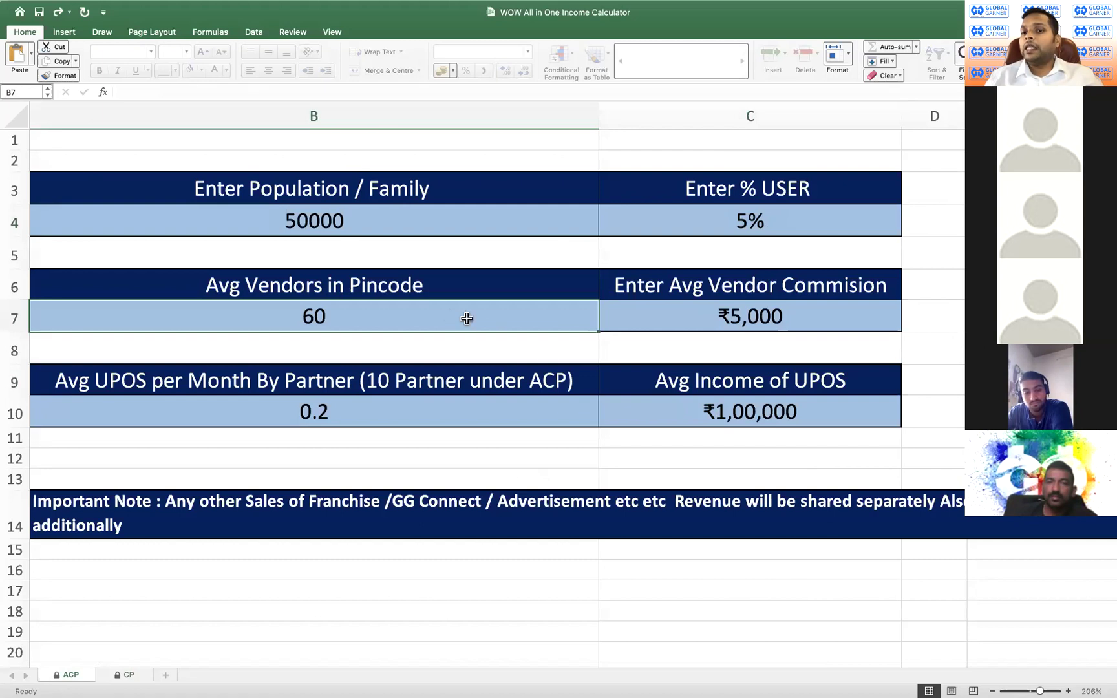
pyautogui.click(404, 412)
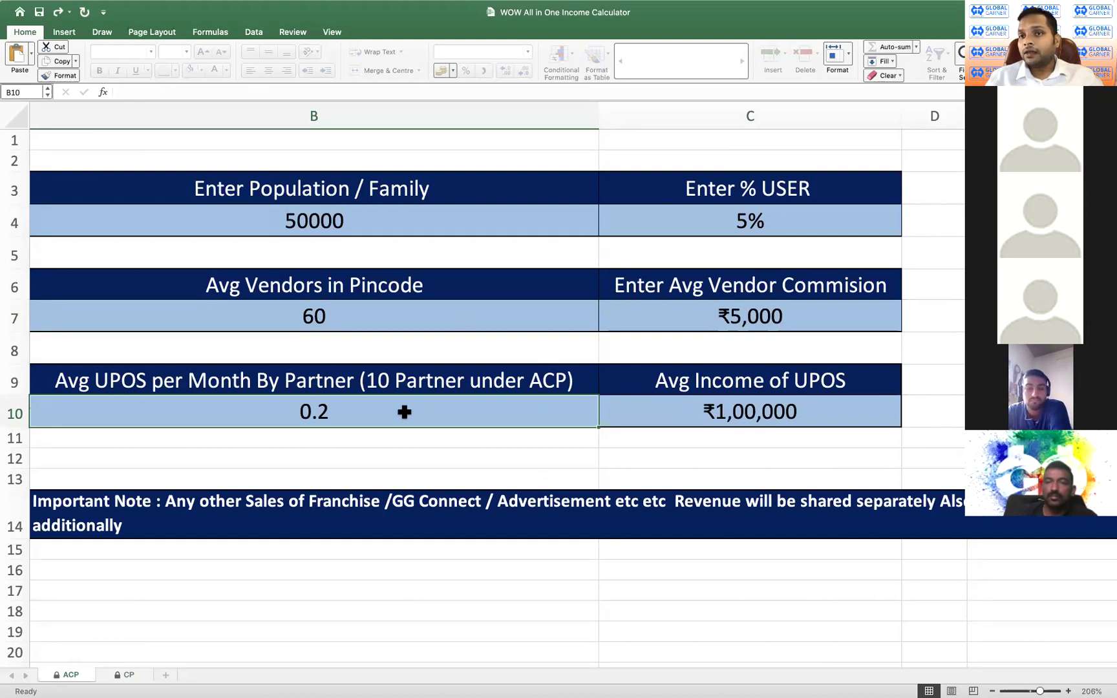
pyautogui.hscroll(8, 404, 412)
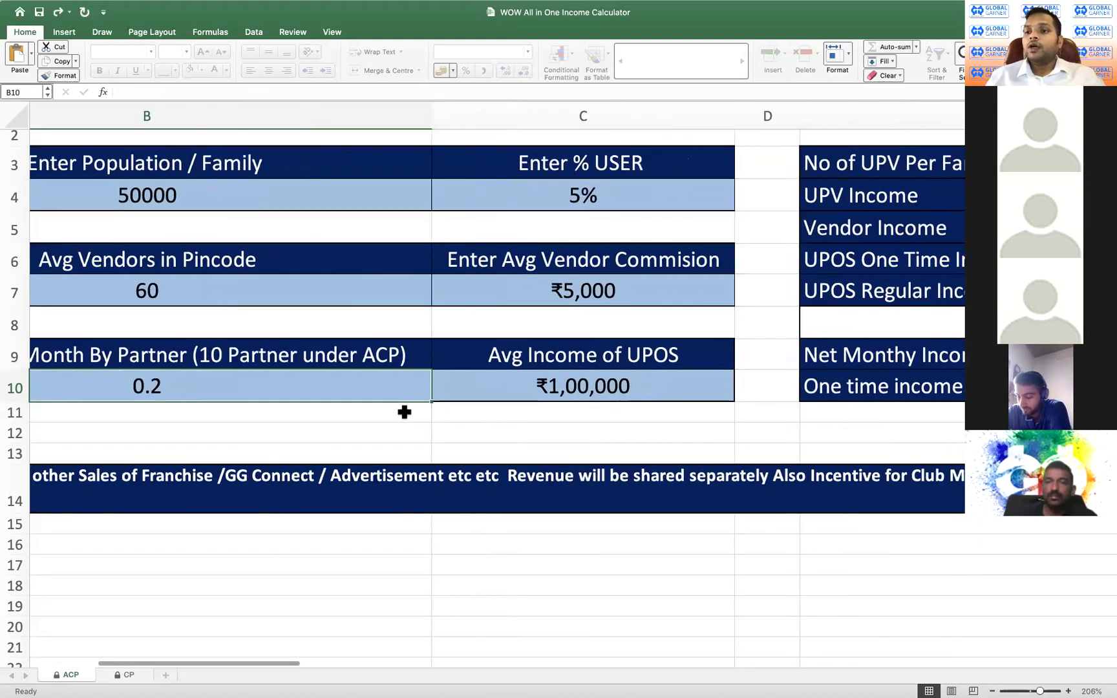
pyautogui.hscroll(2, 399, 417)
pyautogui.click(960, 381)
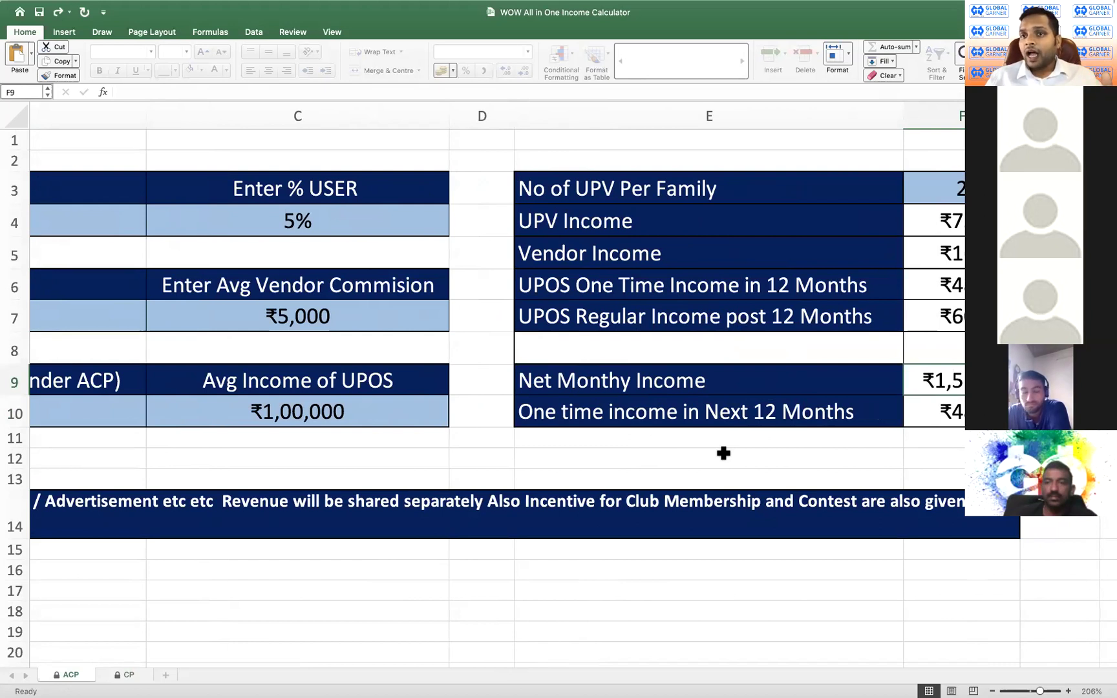
pyautogui.hscroll(-10, 723, 453)
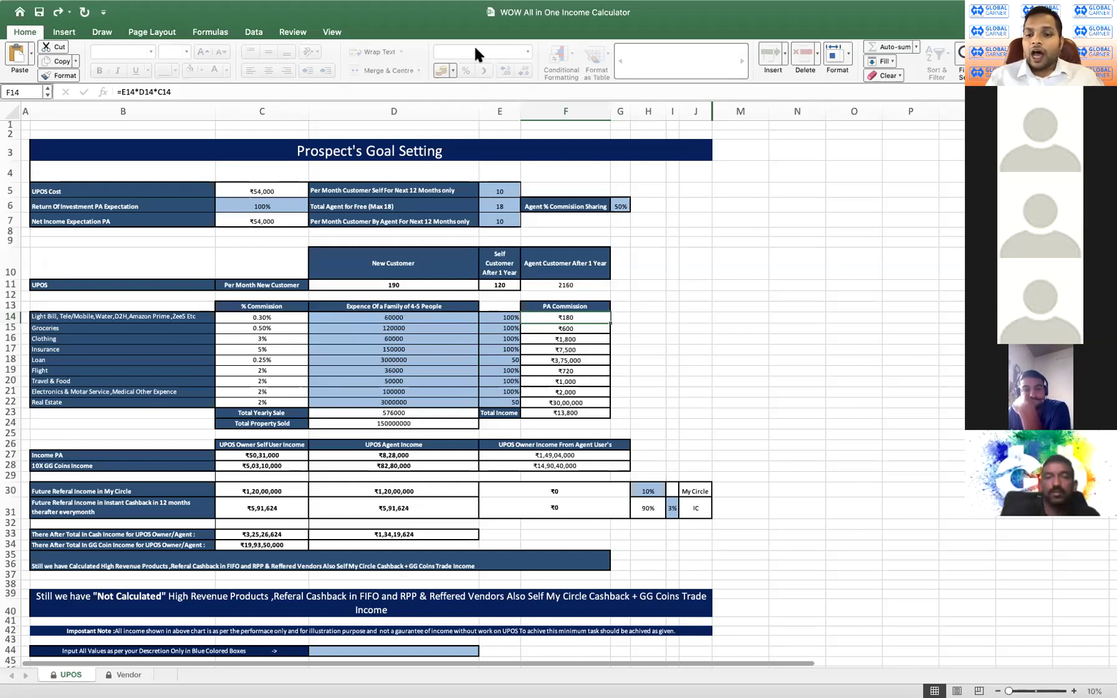
# Review the Vendor sheet's UPOS cost, agent commission sharing, customers per month, annual income and total cash income.
pyautogui.click(127, 674)
pyautogui.scroll(5, 495, 581)
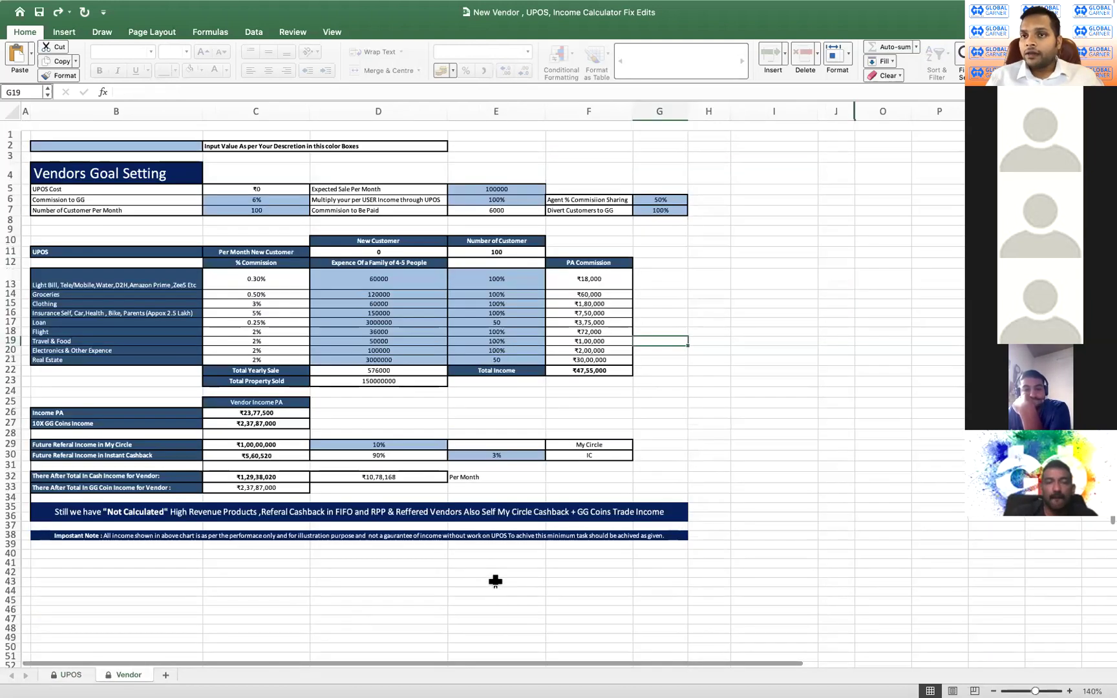
pyautogui.click(283, 176)
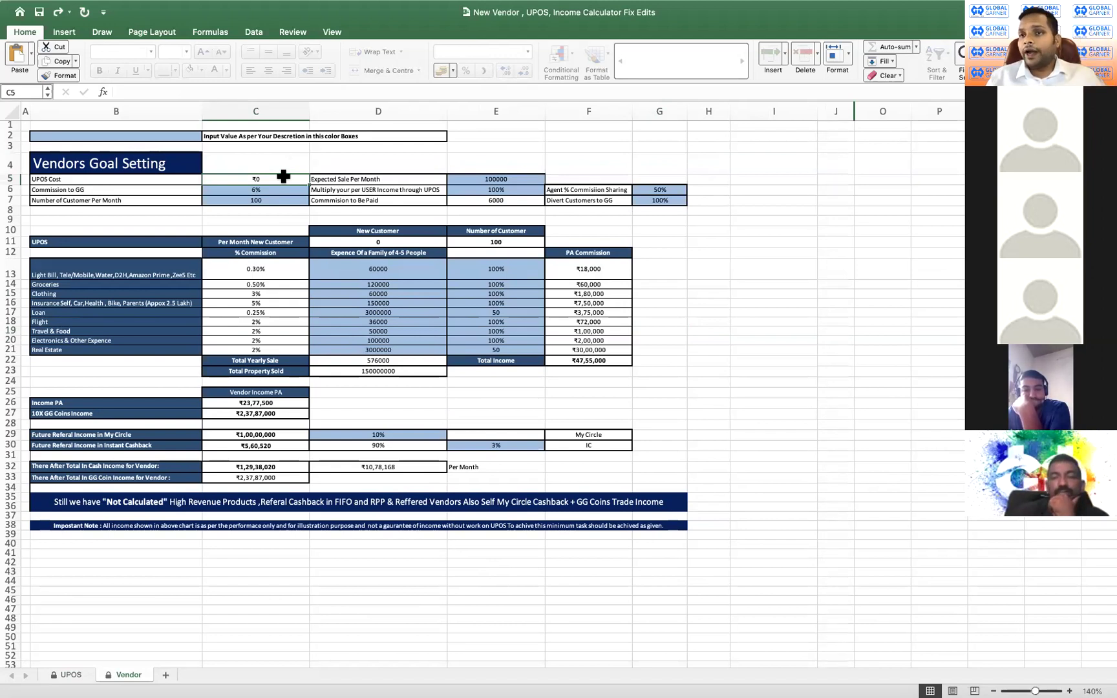
pyautogui.click(674, 186)
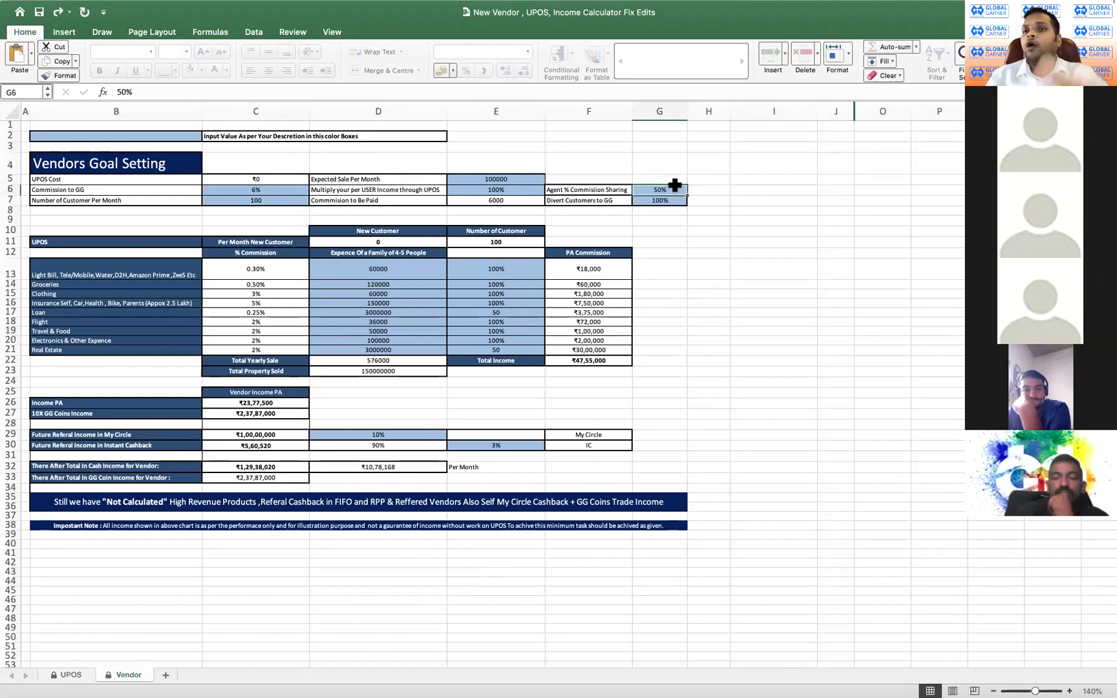
pyautogui.click(274, 403)
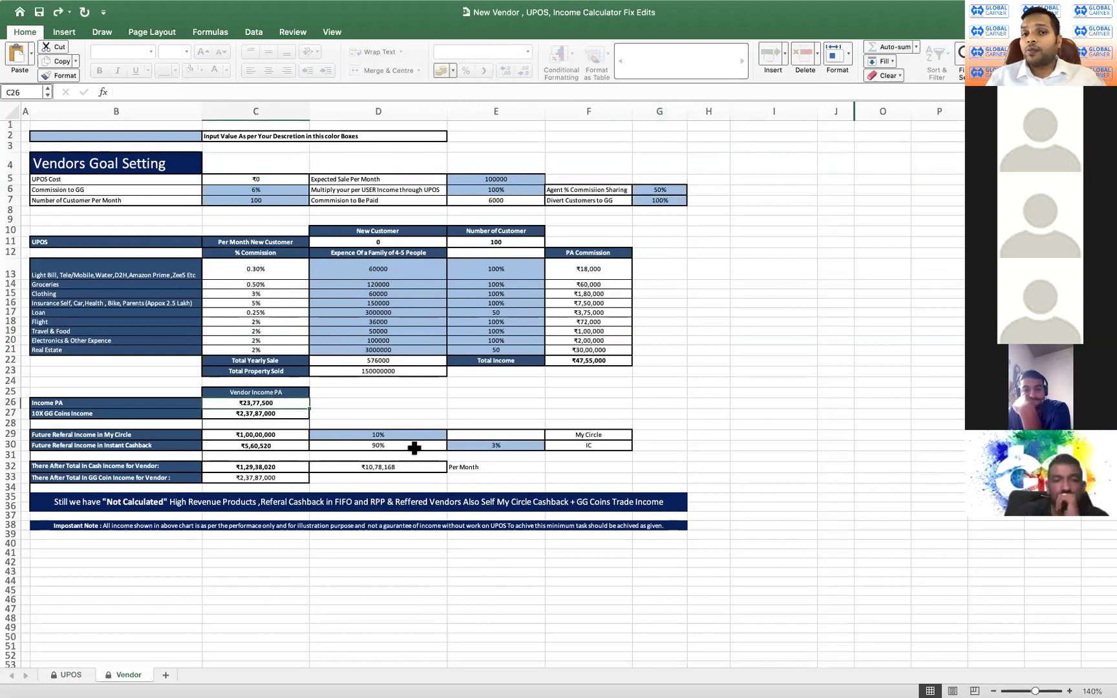
pyautogui.click(282, 201)
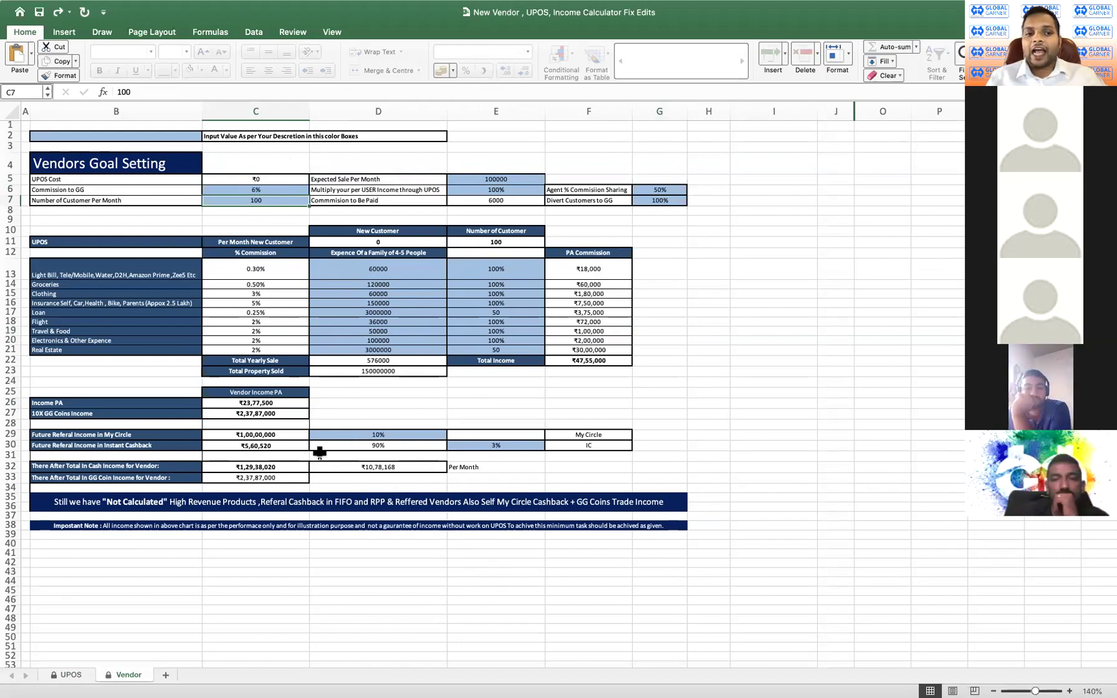
pyautogui.click(263, 467)
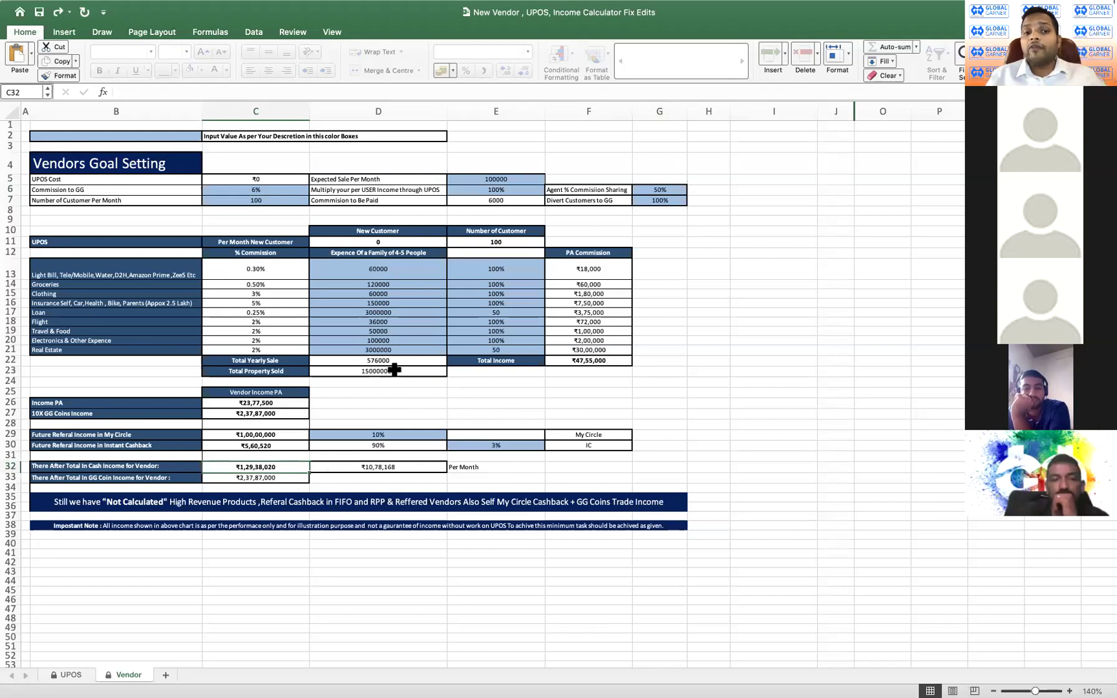
pyautogui.click(284, 404)
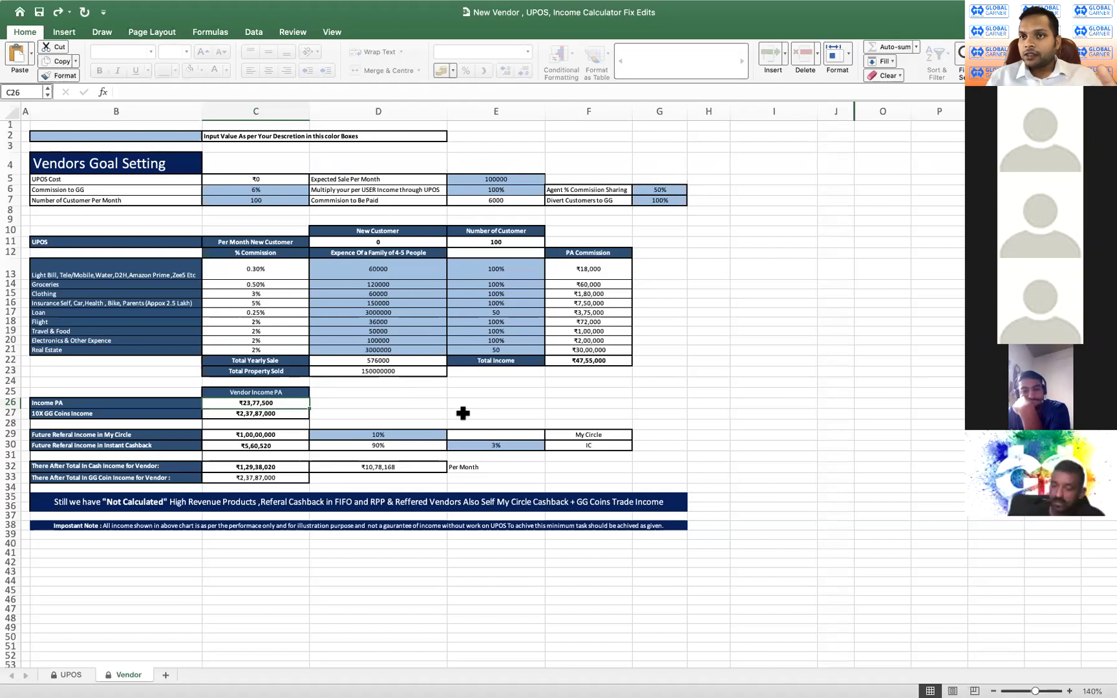
# On the UPOS sheet, set the per month self customers for the next 12 months to 0.
pyautogui.click(70, 674)
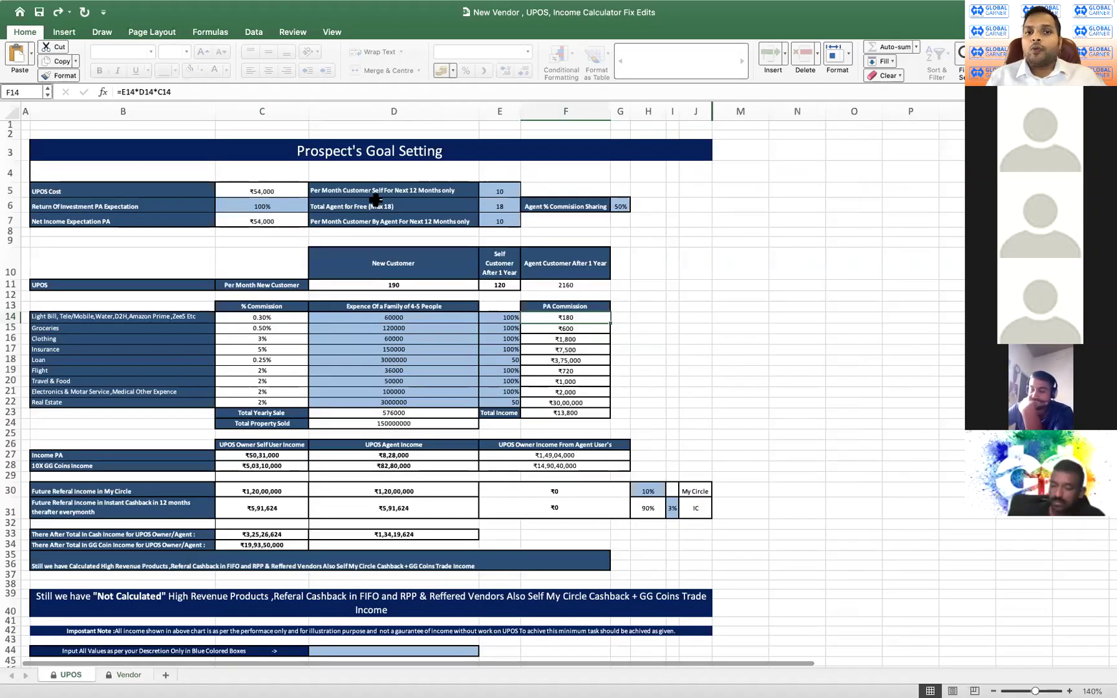
pyautogui.click(511, 193)
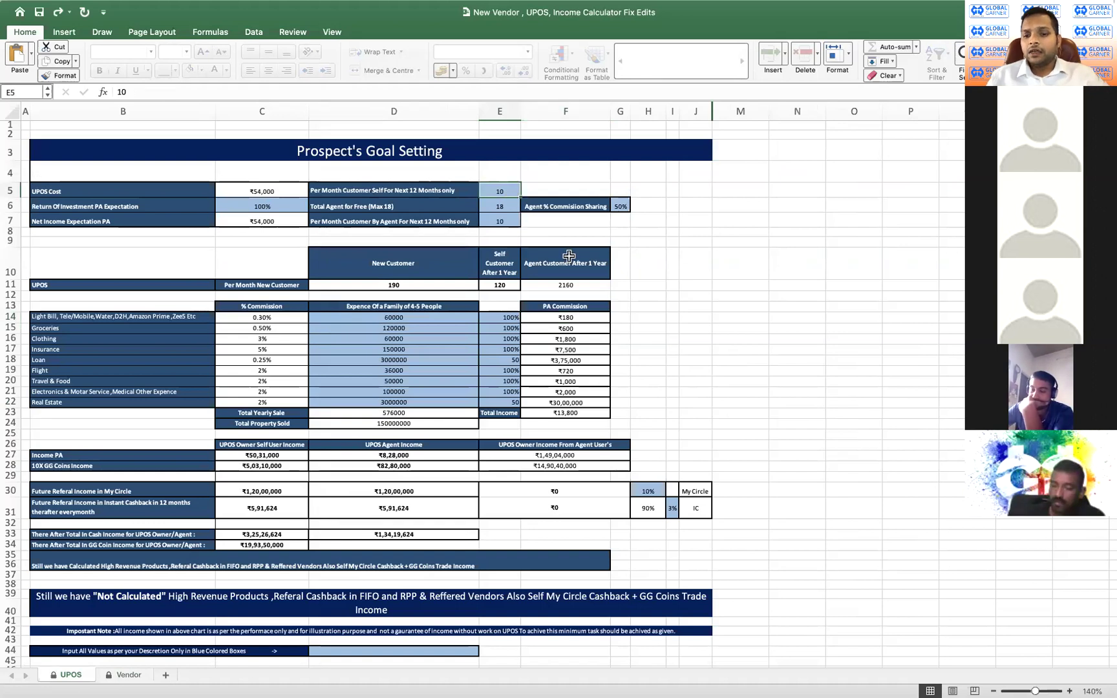
pyautogui.write('0')
pyautogui.press('Return')
# Set the Loan and Real Estate quantities to 0 and check the UPOS owner's total cash income formula.
pyautogui.press('Return')
pyautogui.press('Return')
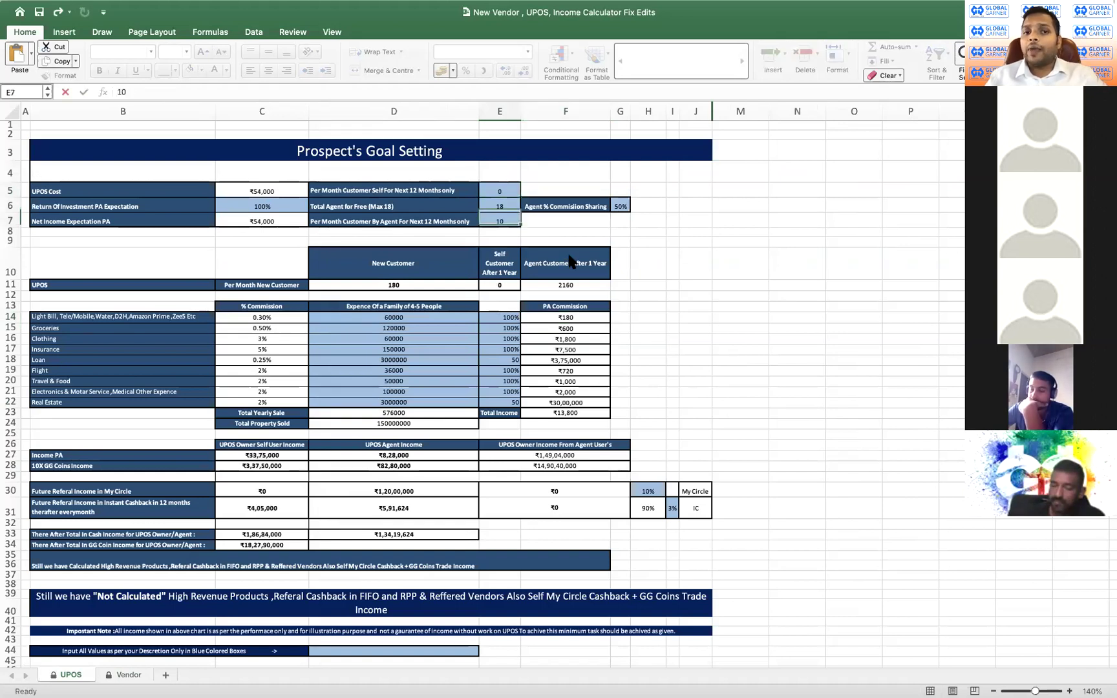
pyautogui.press('Down')
pyautogui.press('Down')
pyautogui.press('Down')
pyautogui.press('Down')
pyautogui.press('Down')
pyautogui.press('Down')
pyautogui.press('Down')
pyautogui.press('Down')
pyautogui.press('Down')
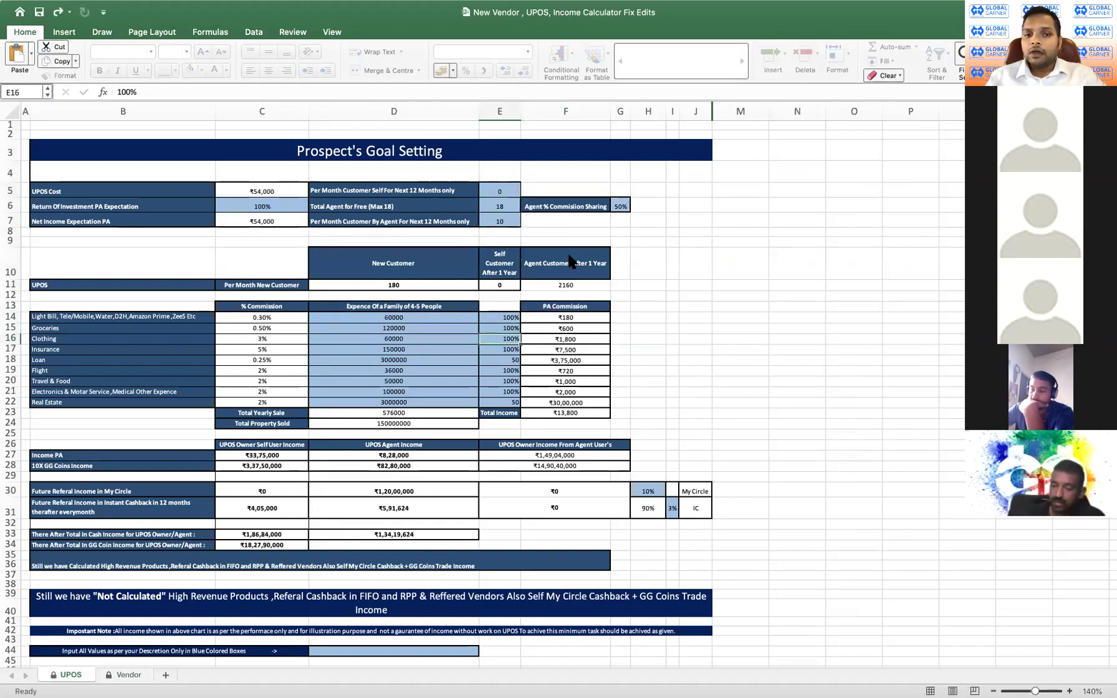
pyautogui.write('0')
pyautogui.press('Return')
pyautogui.press('Return')
pyautogui.press('Return')
pyautogui.press('Return')
pyautogui.write('0')
pyautogui.press('Return')
pyautogui.scroll(-1, 336, 516)
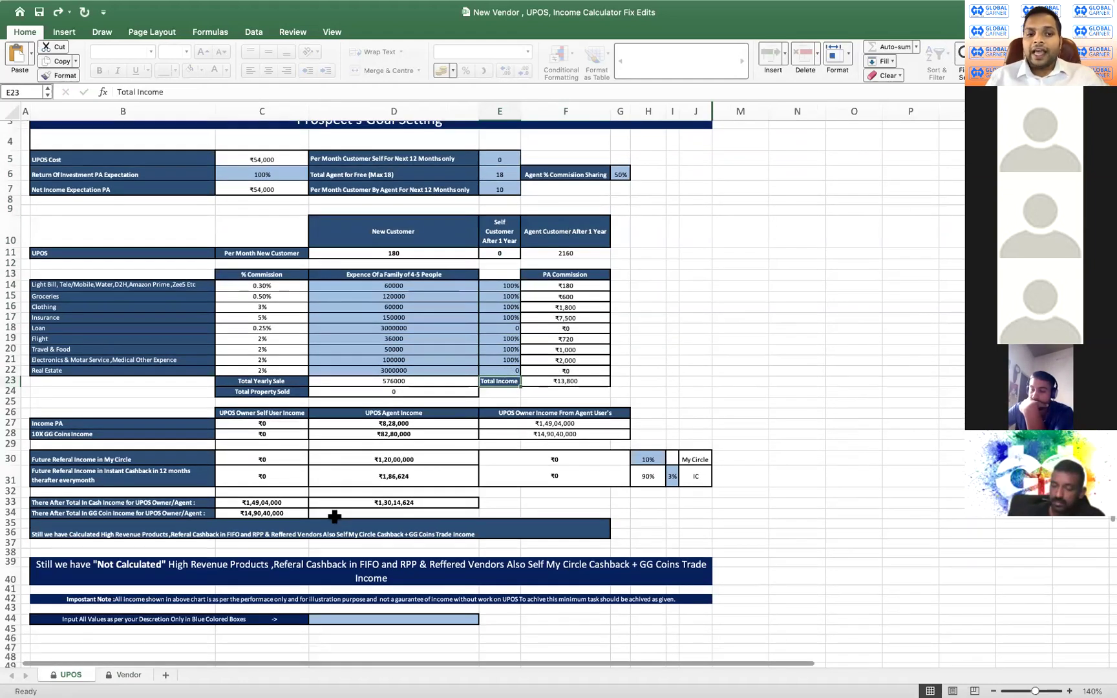
pyautogui.click(272, 500)
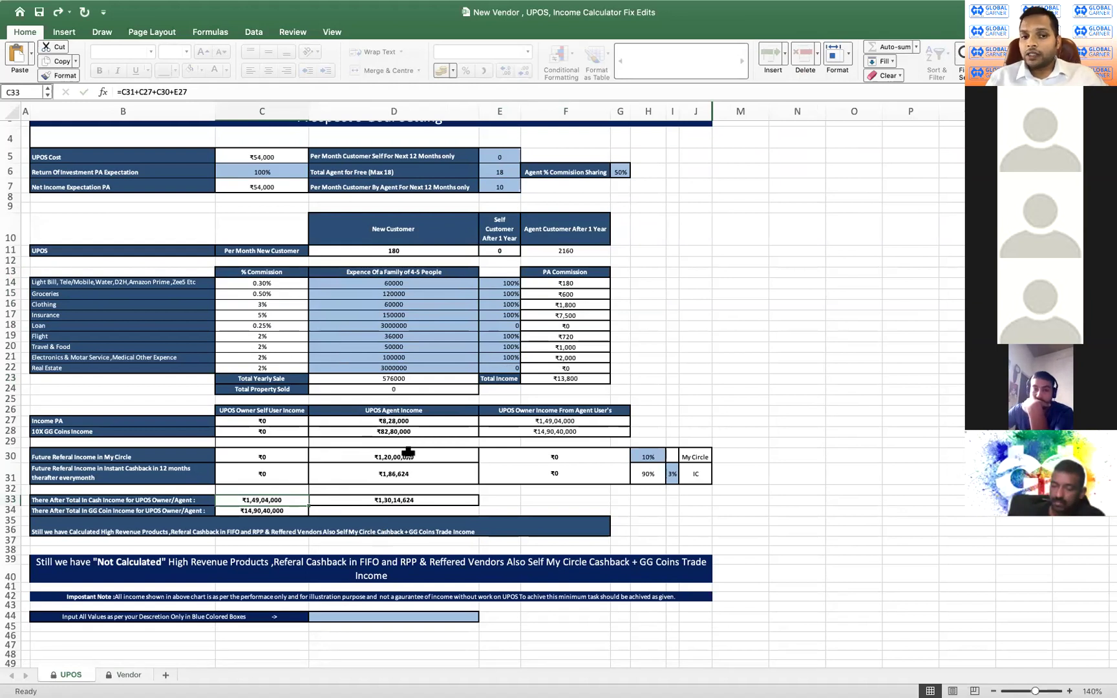
# Set the light bill, clothing, insurance, flight, travel and food, and electronics percentages to 0%, leaving groceries as is, and check the owner's total cash income.
pyautogui.click(510, 279)
pyautogui.write('0')
pyautogui.press('Return')
pyautogui.press('Return')
pyautogui.write('0')
pyautogui.press('Return')
pyautogui.write('0')
pyautogui.press('Return')
pyautogui.press('Return')
pyautogui.write('0')
pyautogui.press('Return')
pyautogui.write('0')
pyautogui.press('Return')
pyautogui.write('0')
pyautogui.press('Return')
pyautogui.press('Up')
pyautogui.press('Up')
pyautogui.press('Up')
pyautogui.press('Up')
pyautogui.press('Up')
pyautogui.press('Up')
pyautogui.press('Up')
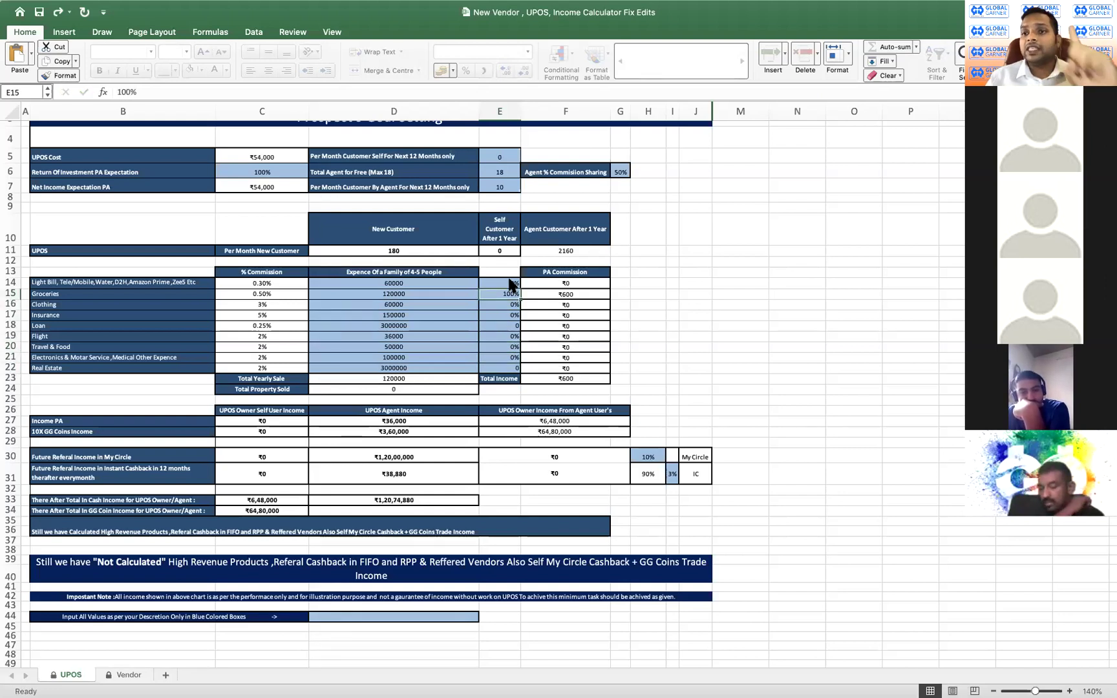
pyautogui.click(294, 498)
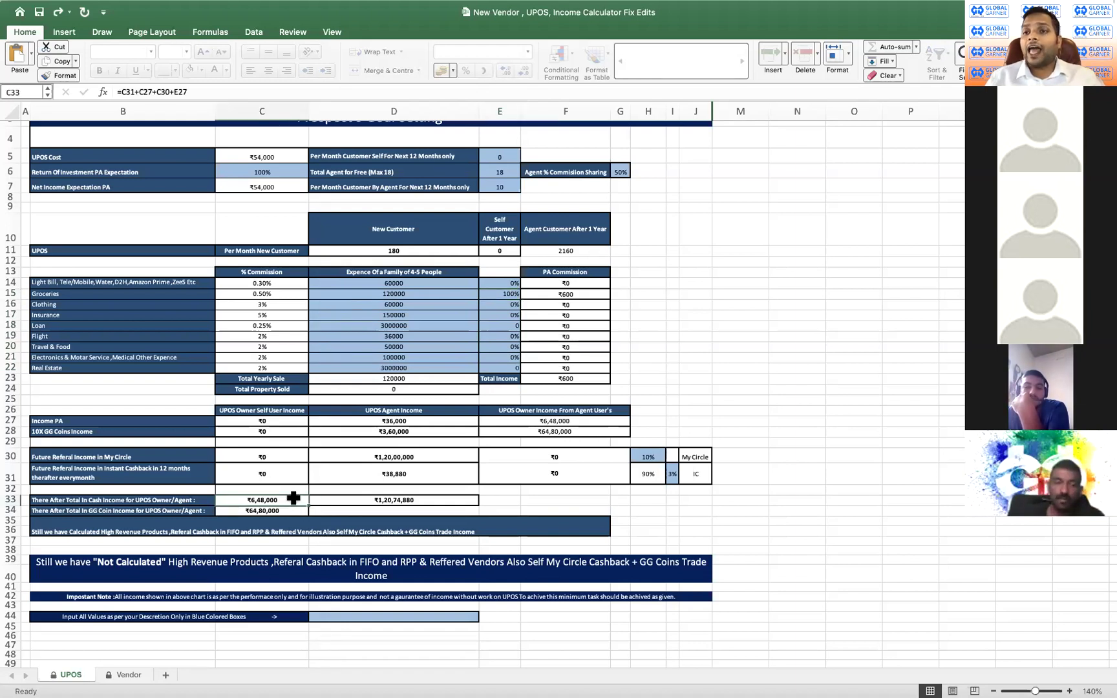
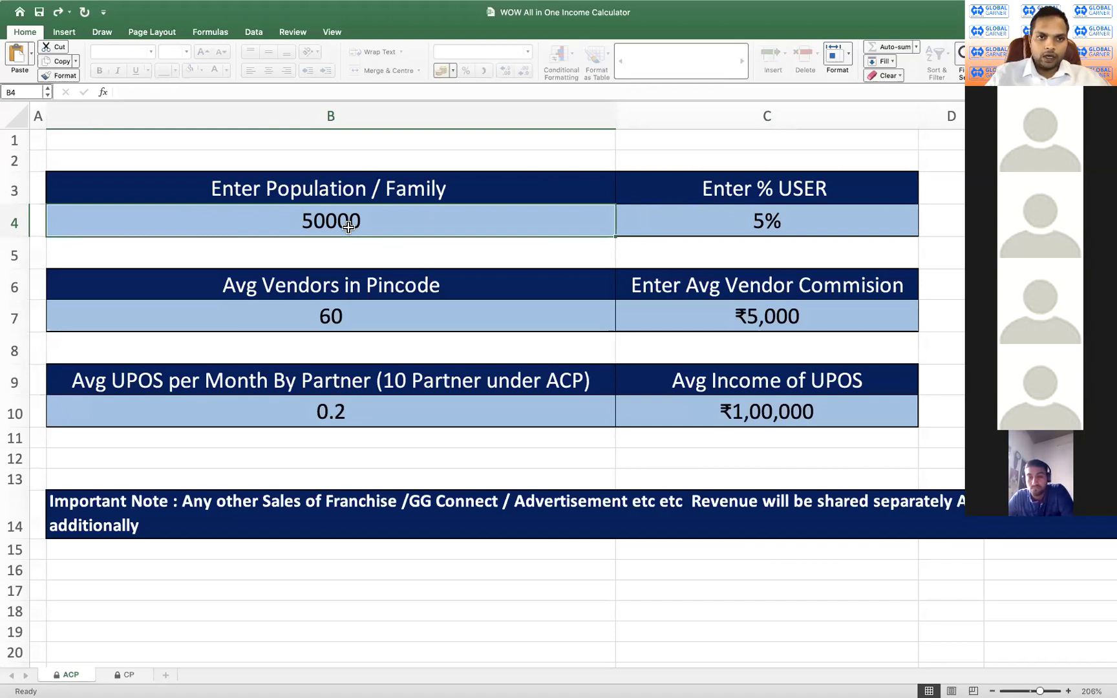
# On the ACP sheet, set the population / family to 12500 and the user percentage to 3%.
pyautogui.write('12500')
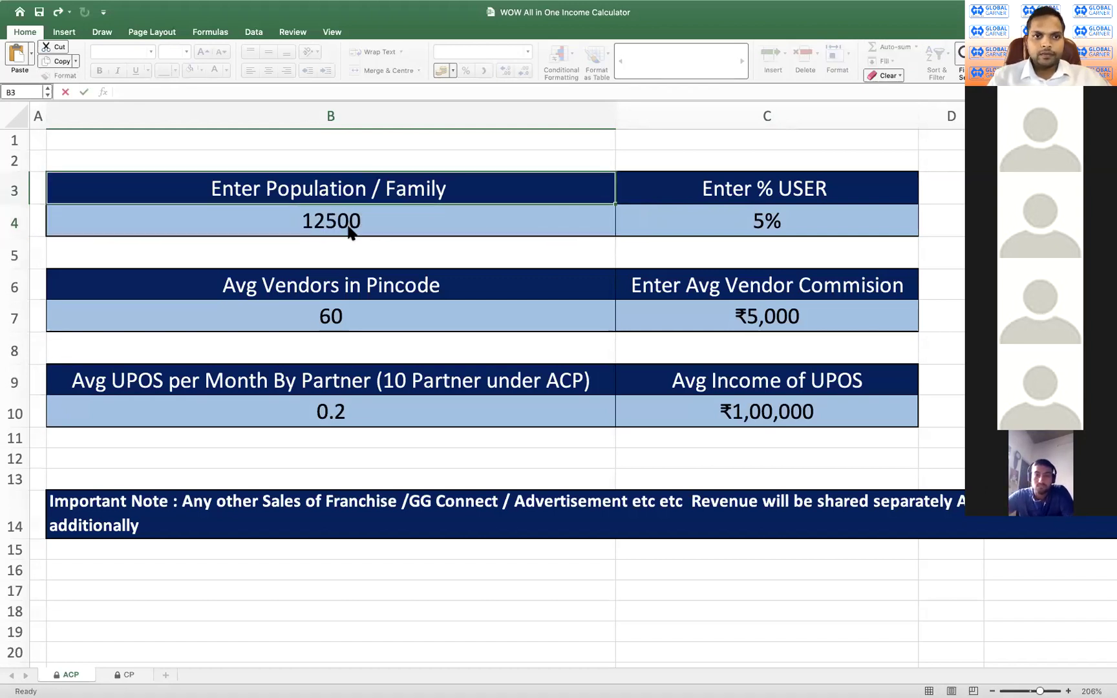
pyautogui.click(648, 222)
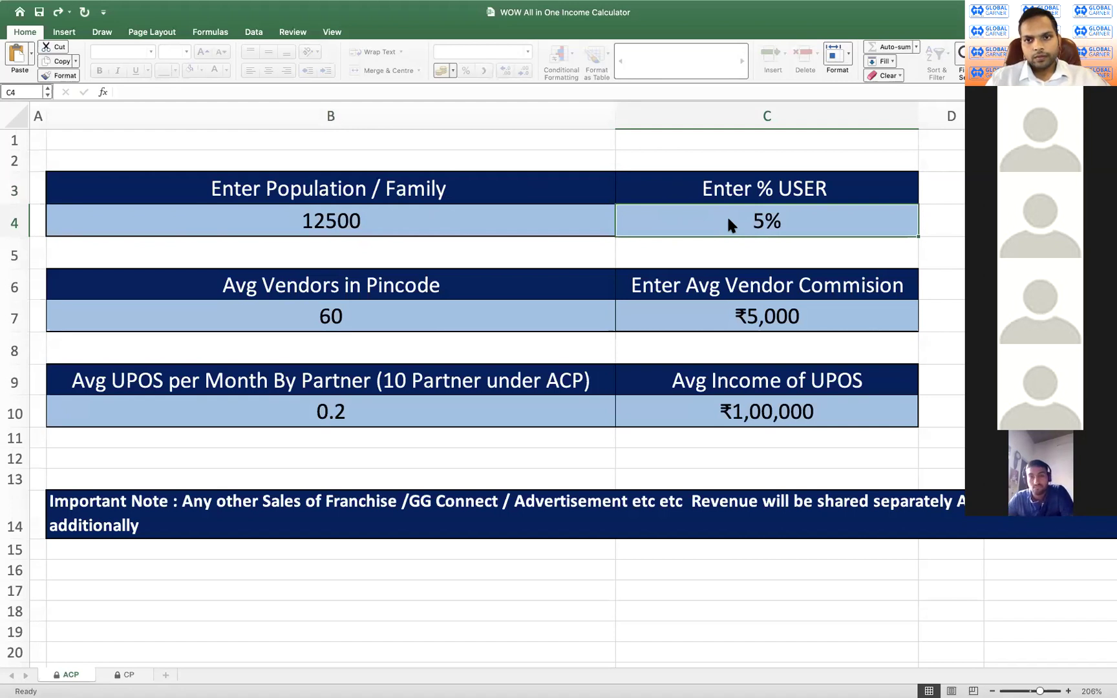
pyautogui.write('3')
pyautogui.press('Return')
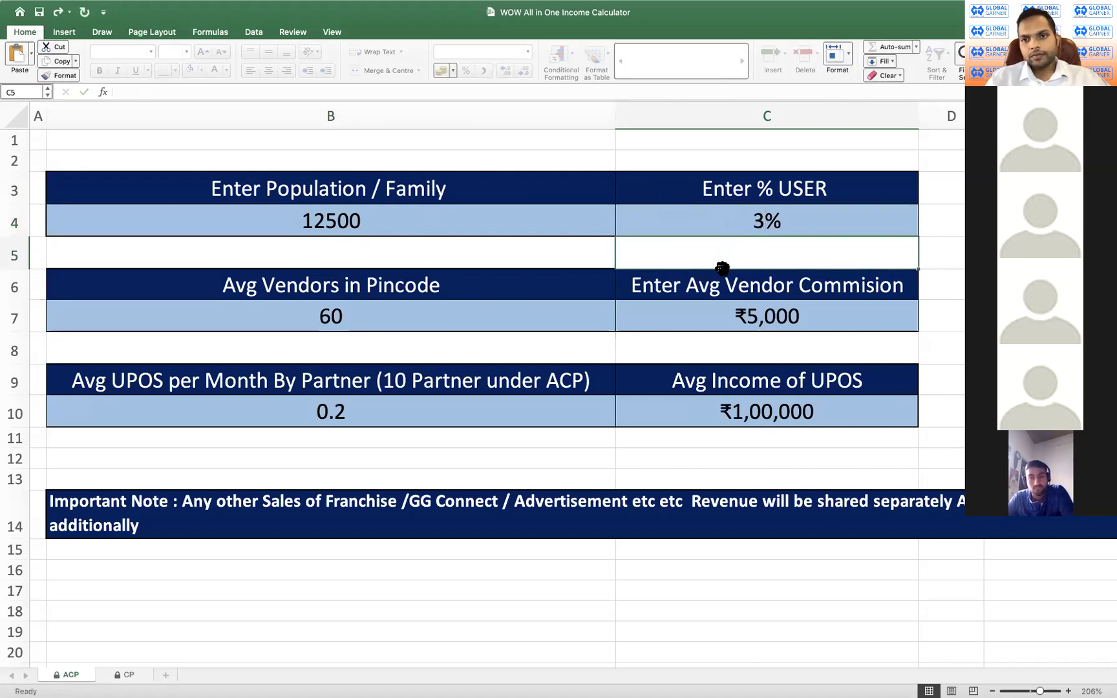
# Set the average vendors in pincode to 20 and the average vendor commission to ₹3,000.
pyautogui.click(473, 316)
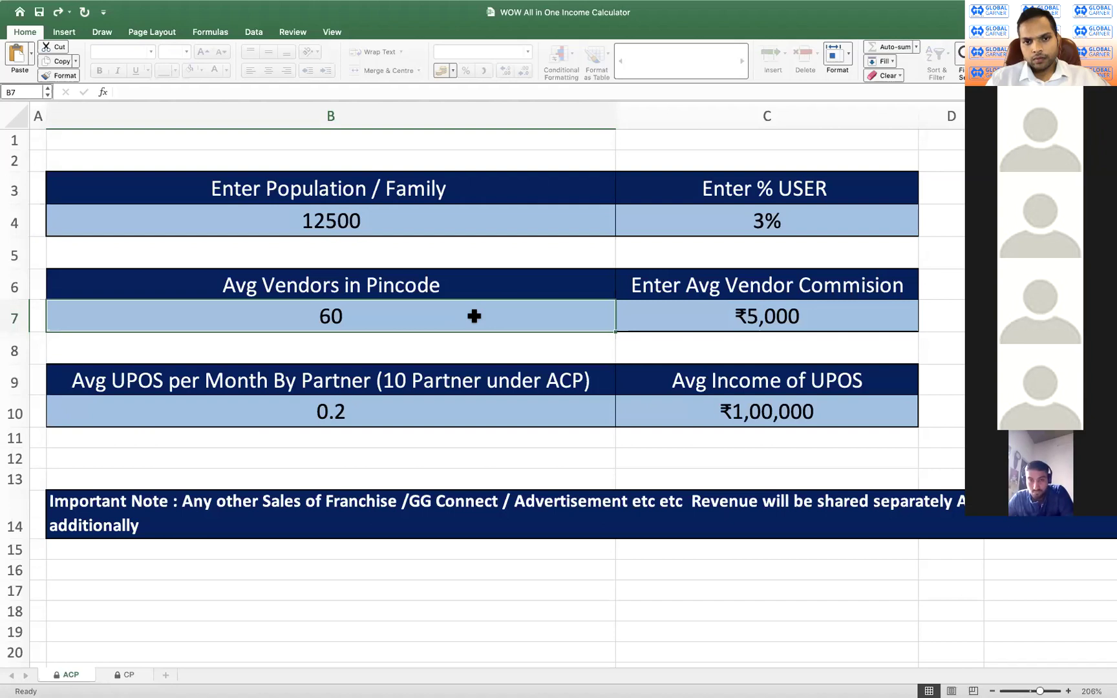
pyautogui.write('20')
pyautogui.press('Return')
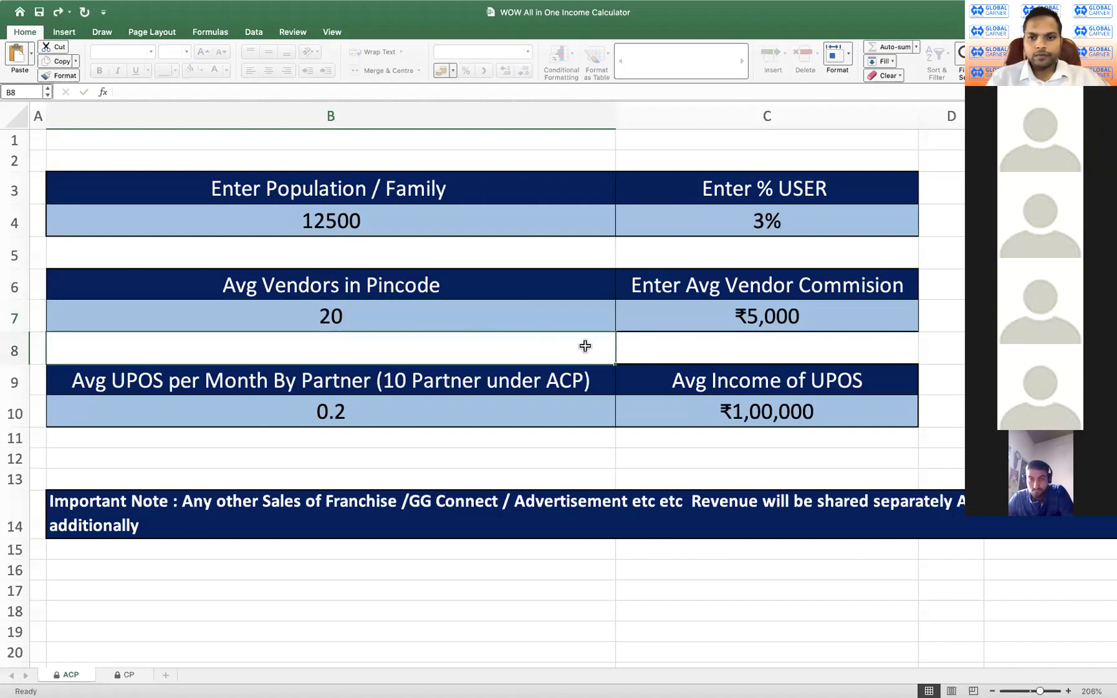
pyautogui.click(711, 320)
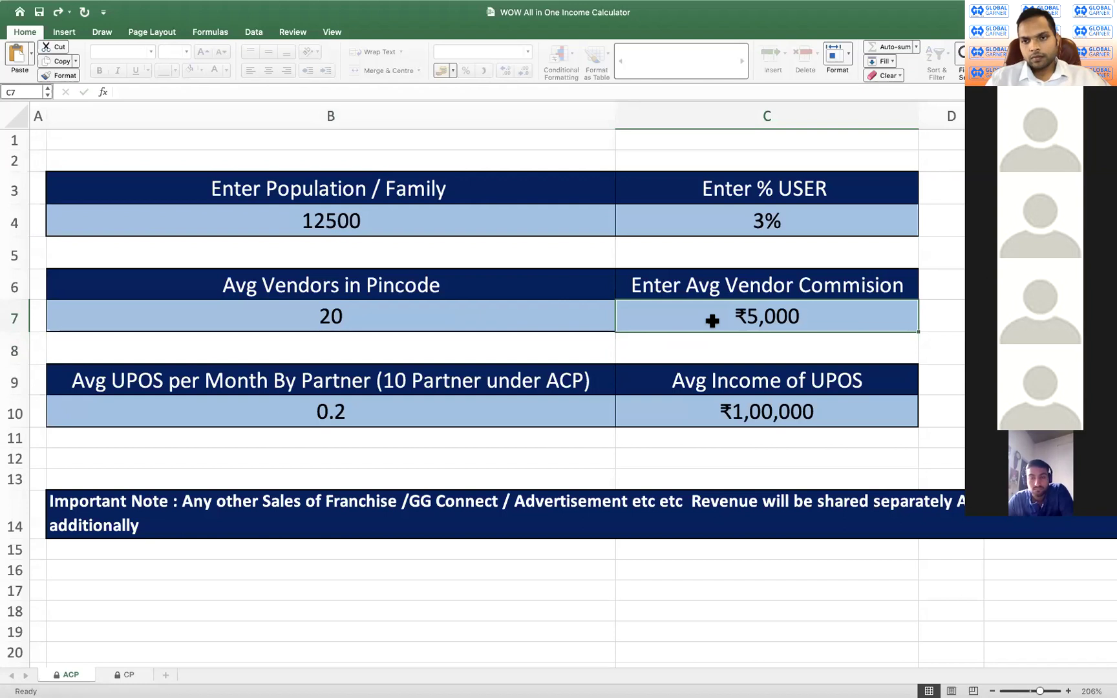
pyautogui.write('3000')
pyautogui.press('Return')
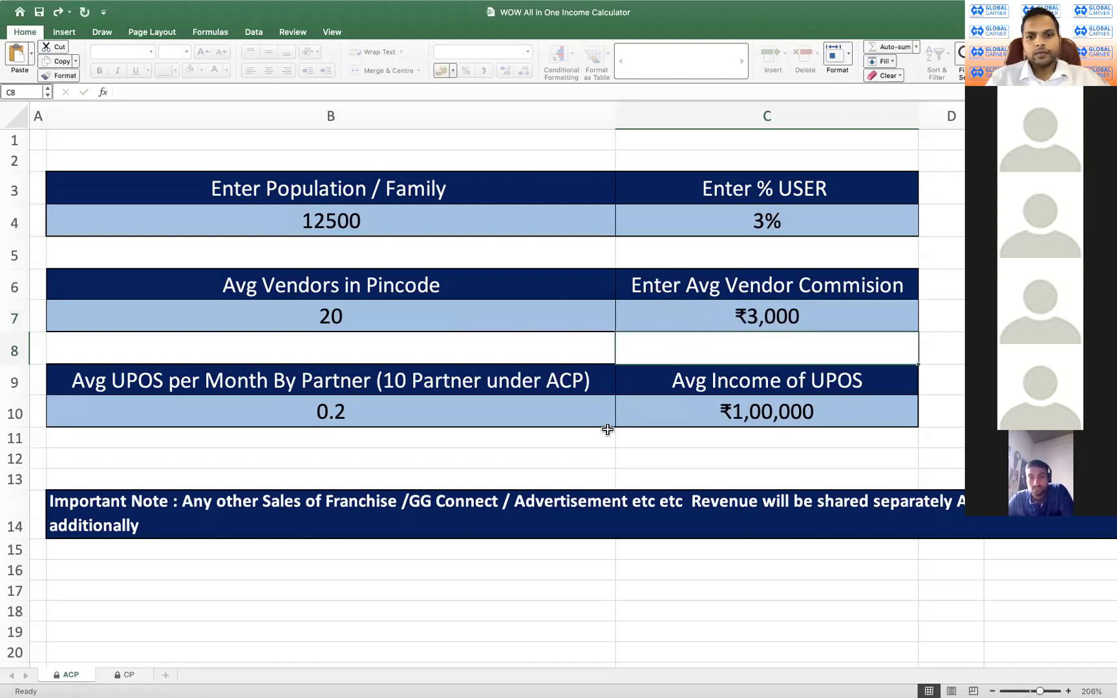
# Set the average UPOS per month by partner to 0.5.
pyautogui.click(544, 414)
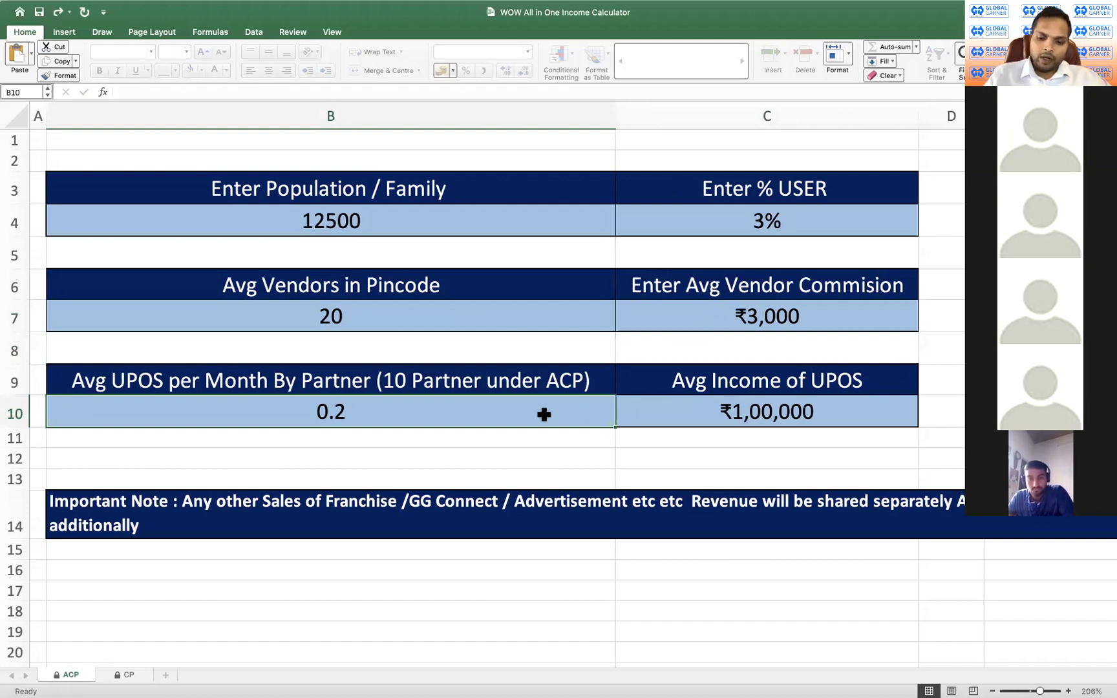
pyautogui.write('.')
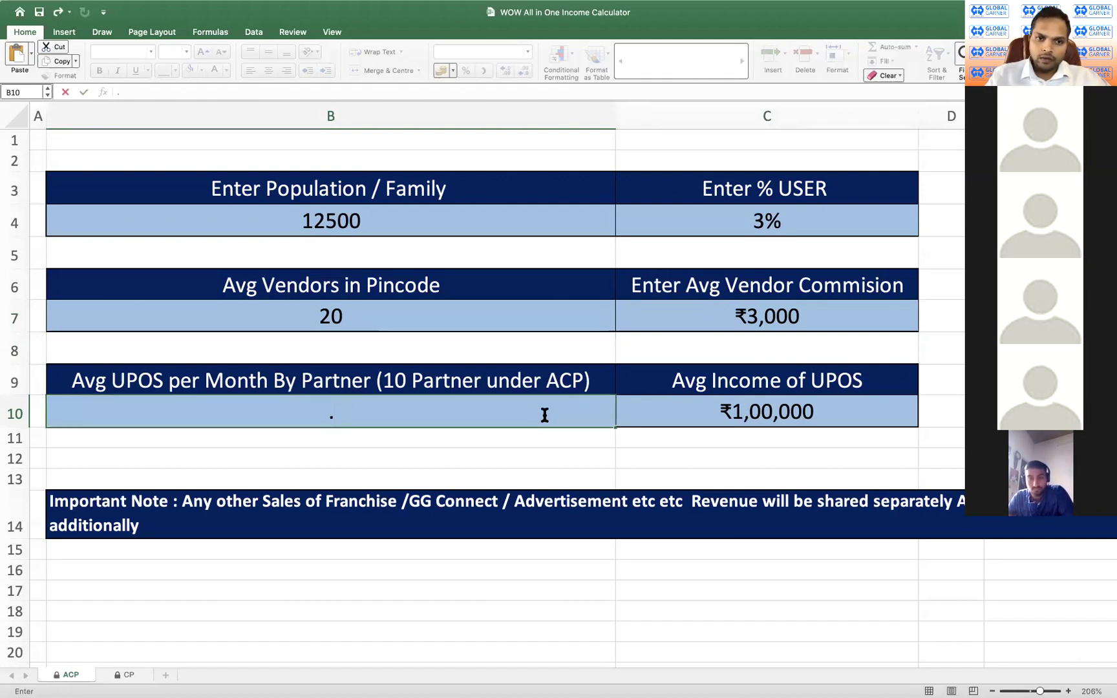
pyautogui.write('5')
pyautogui.press('Return')
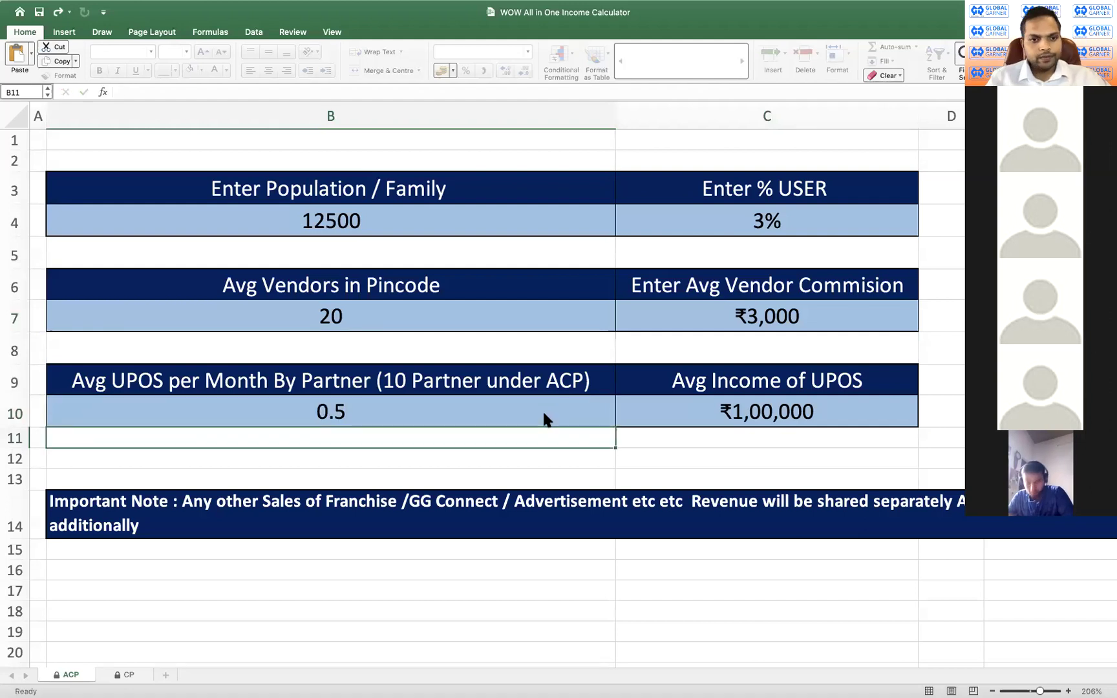
# Set the average income of UPOS to ₹50,000.
pyautogui.hscroll(5, 633, 445)
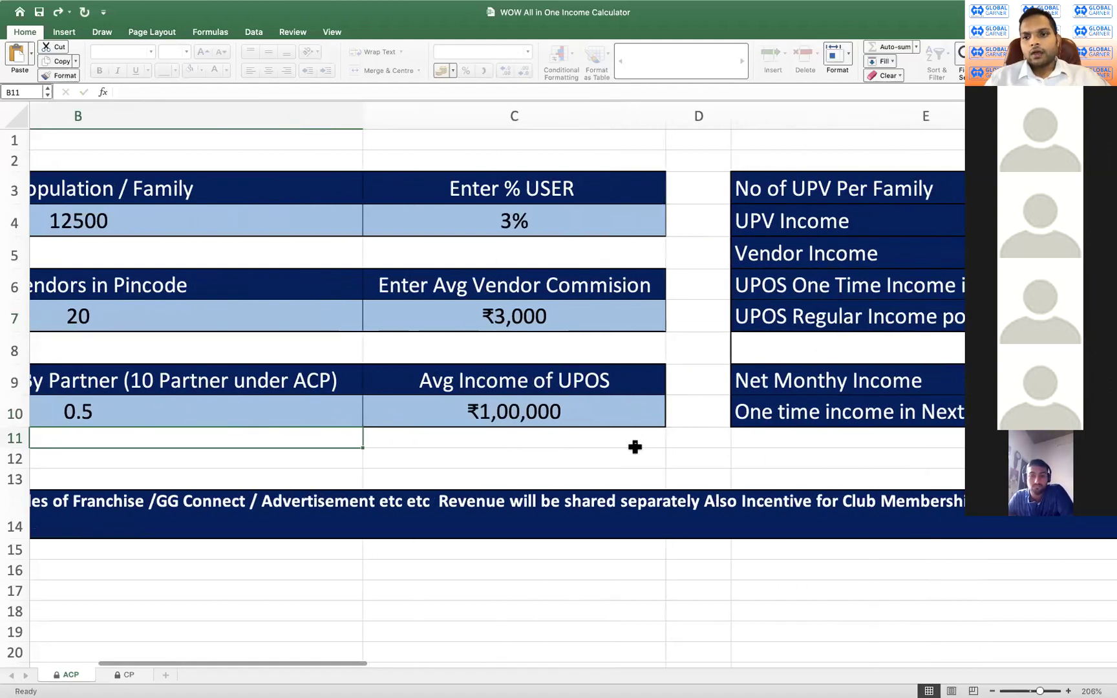
pyautogui.hscroll(2, 634, 446)
pyautogui.hscroll(-8, 635, 446)
pyautogui.click(730, 410)
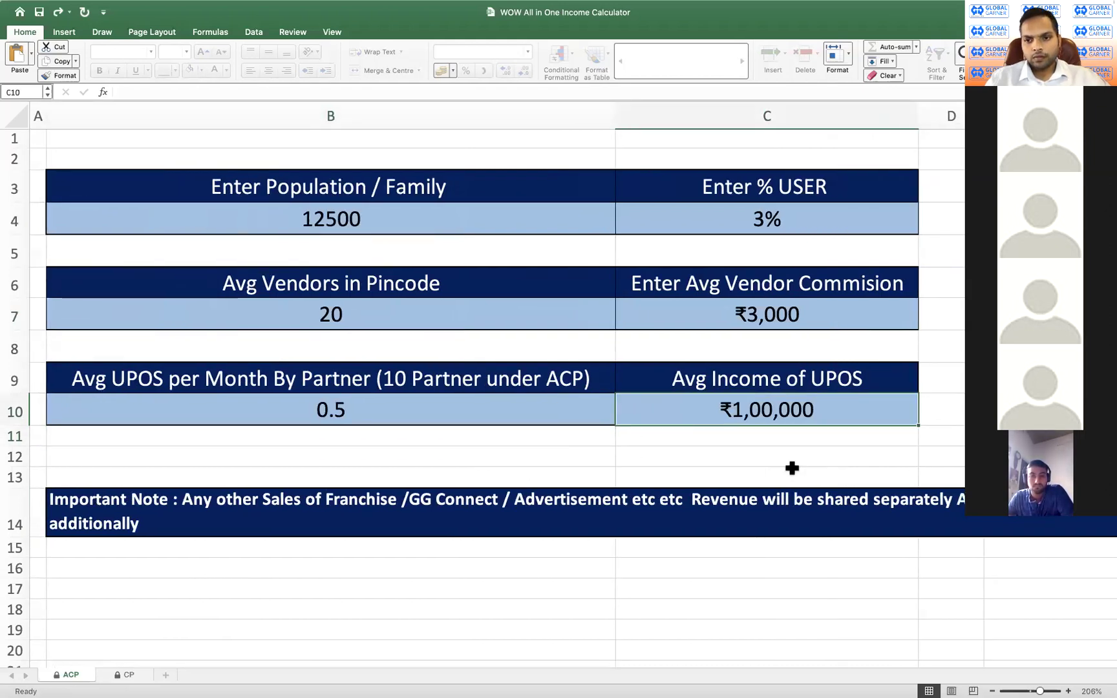
pyautogui.write('50000')
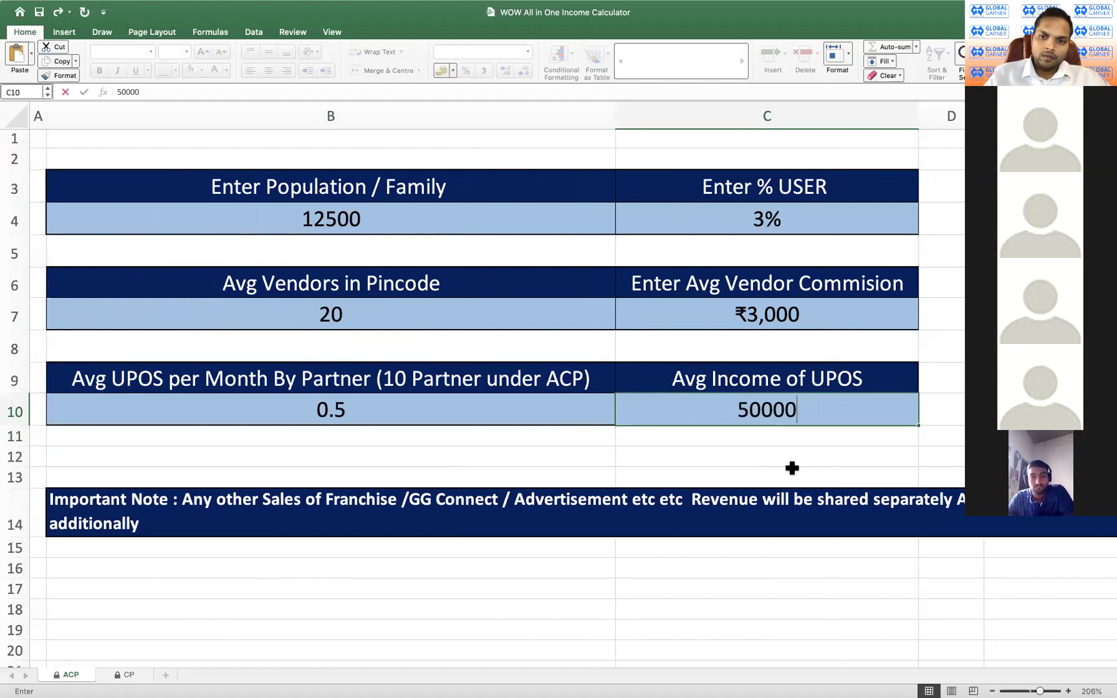
pyautogui.press('Return')
# Review the recalculated net monthly income and the one-time income for the next 12 months on the ACP sheet.
pyautogui.hscroll(10, 750, 456)
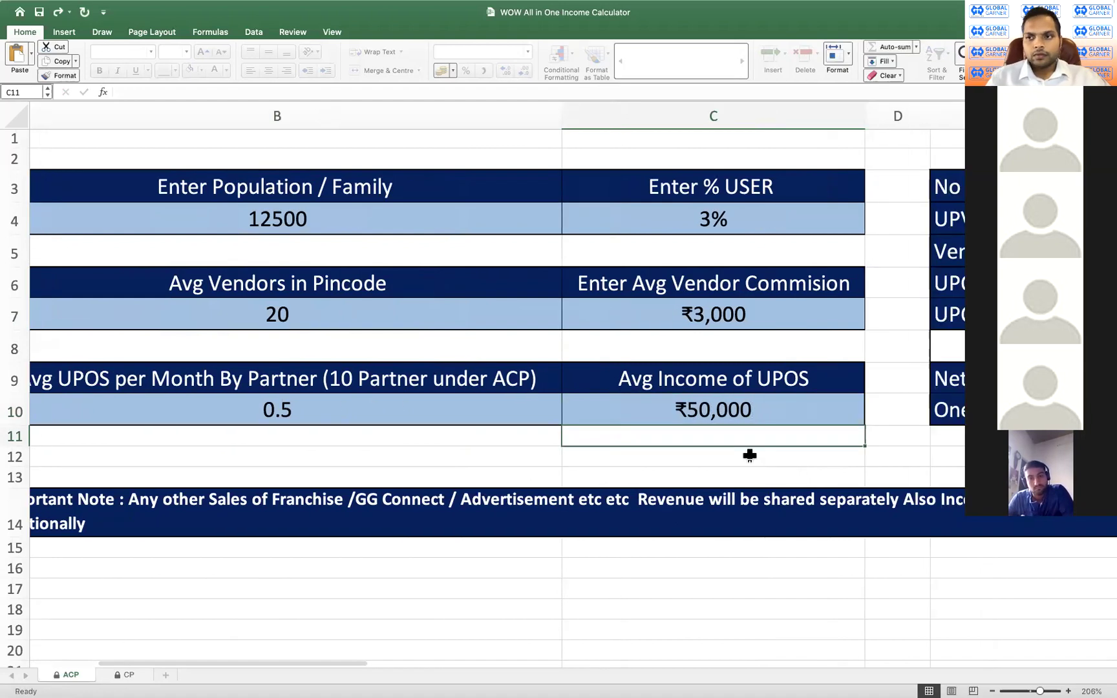
pyautogui.click(724, 382)
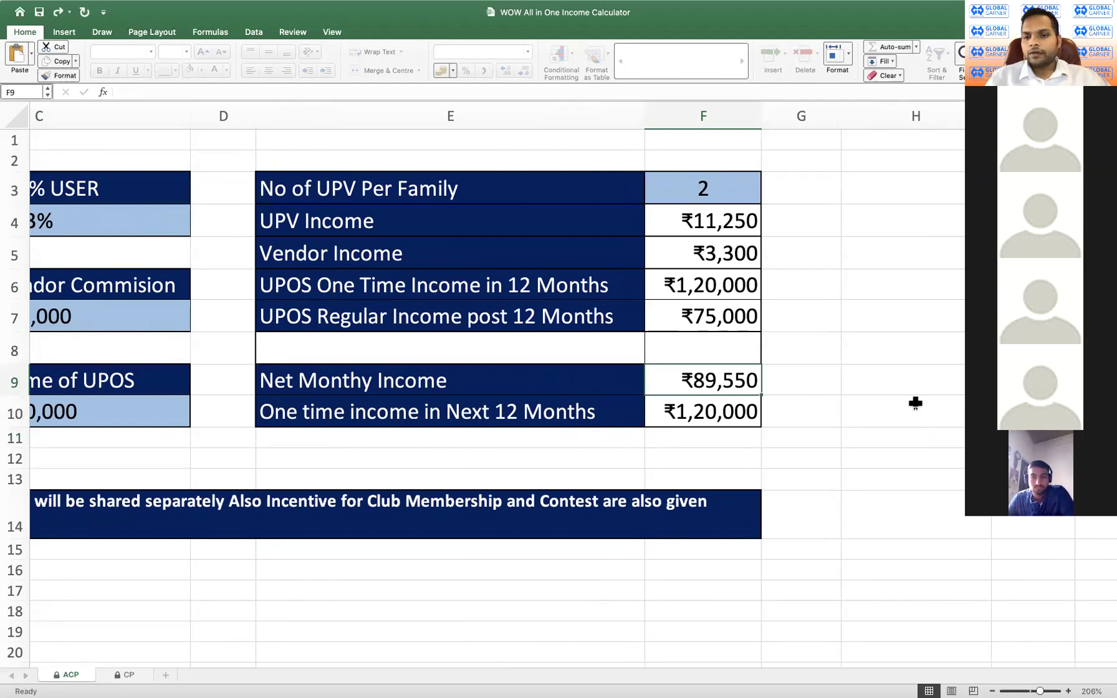
pyautogui.click(727, 417)
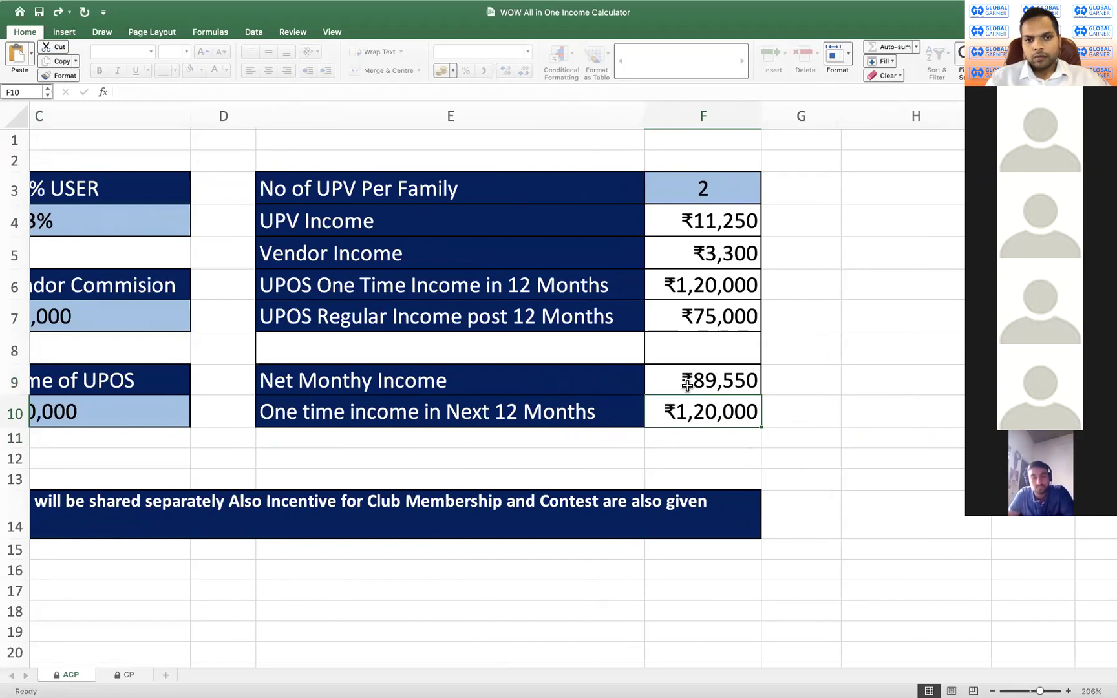
pyautogui.hscroll(-1, 546, 443)
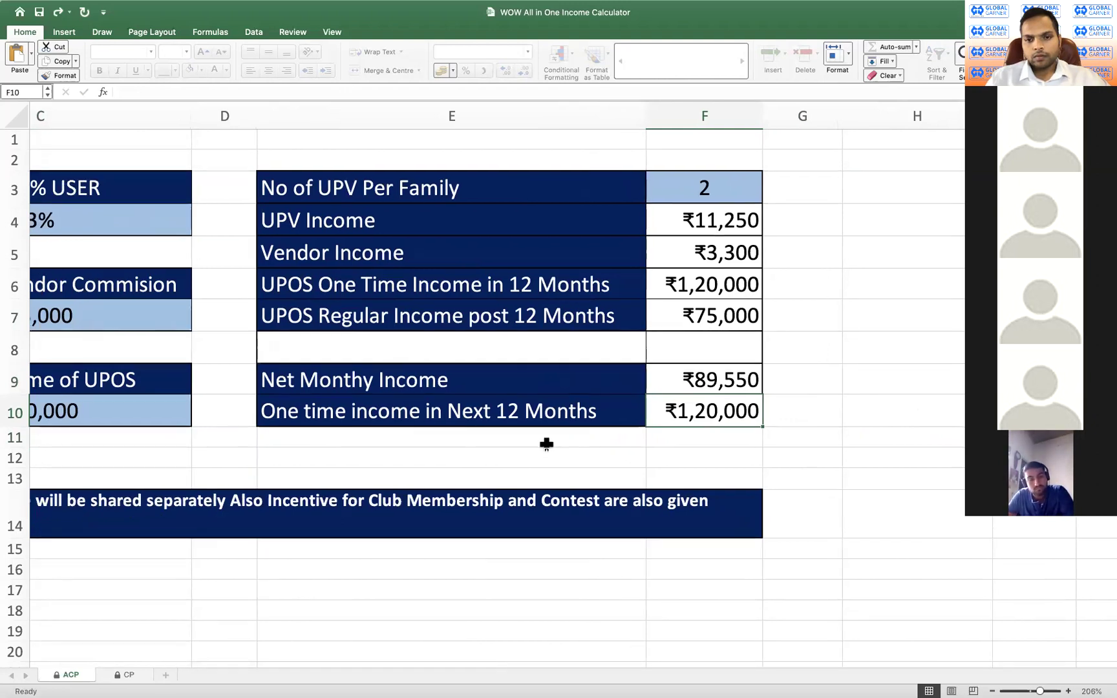
pyautogui.hscroll(-5, 546, 444)
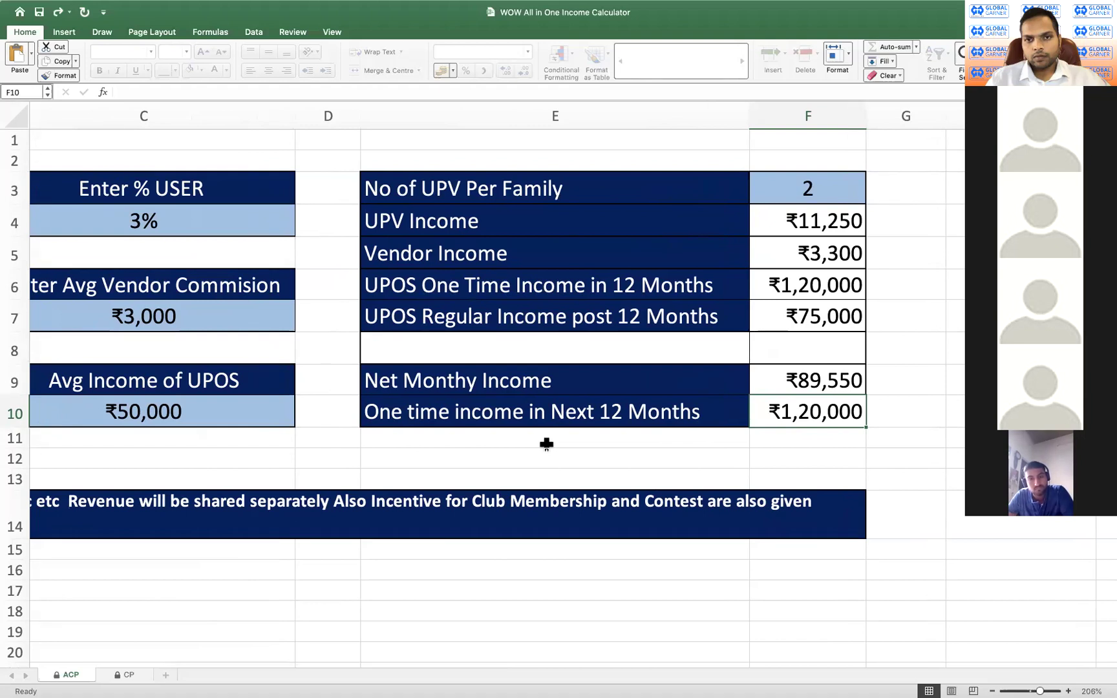
pyautogui.hscroll(-1, 546, 443)
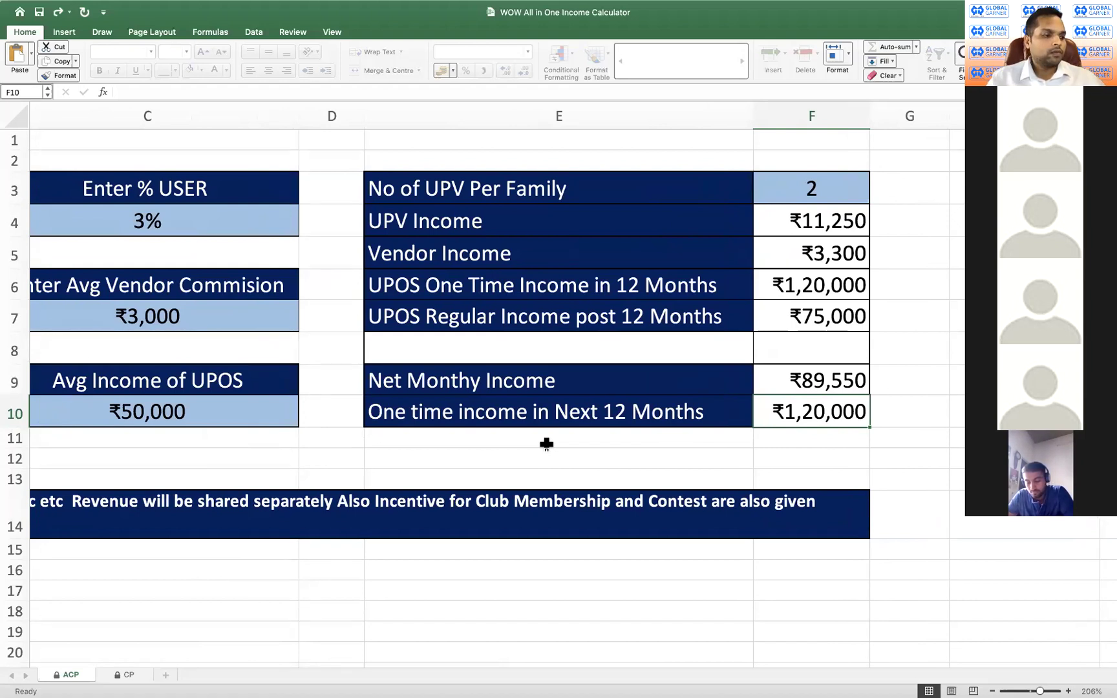
# Review the ACP assumptions and the income projection on the CP sheet, and return to the ACP sheet.
pyautogui.scroll(-1, 546, 444)
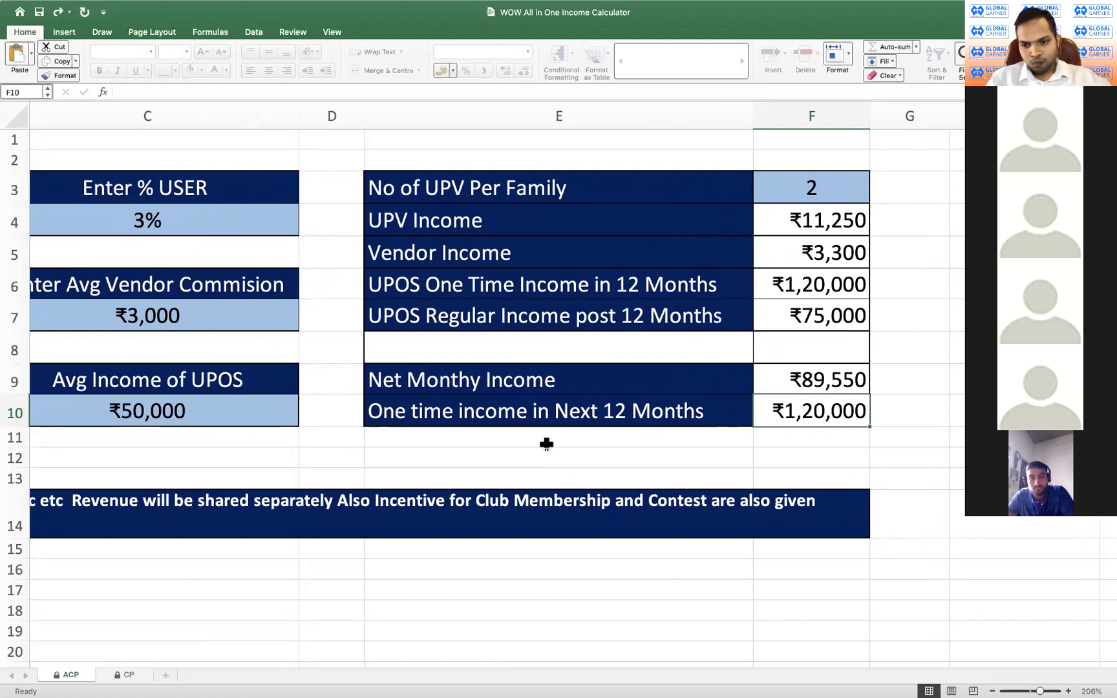
pyautogui.hscroll(-1, 546, 443)
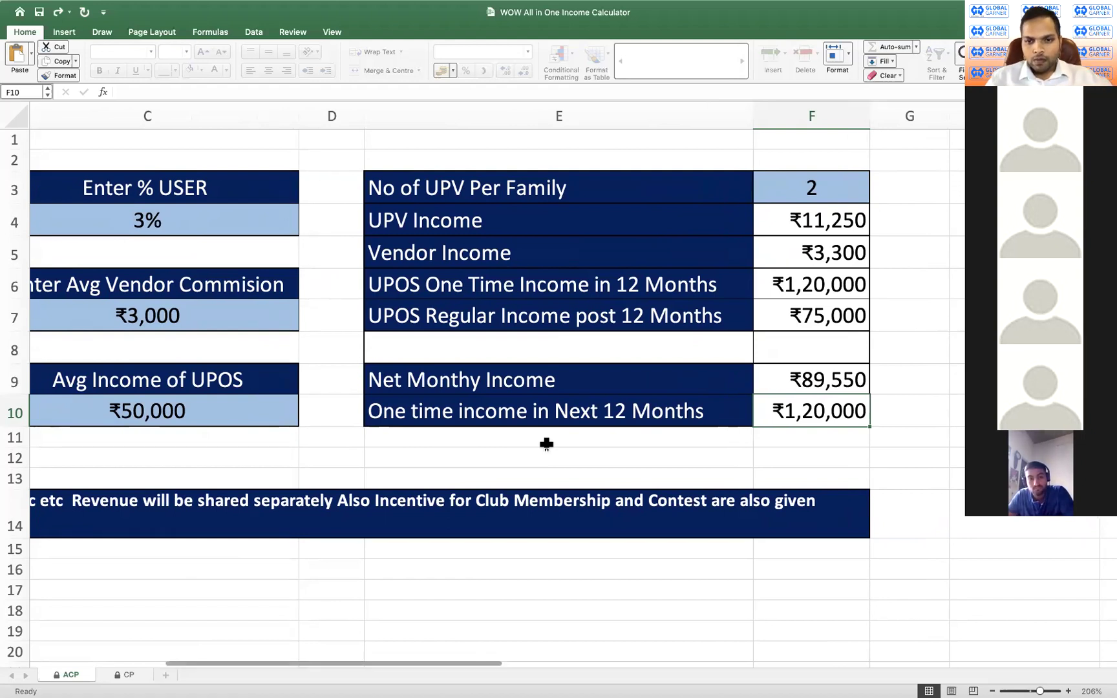
pyautogui.hscroll(-5, 546, 443)
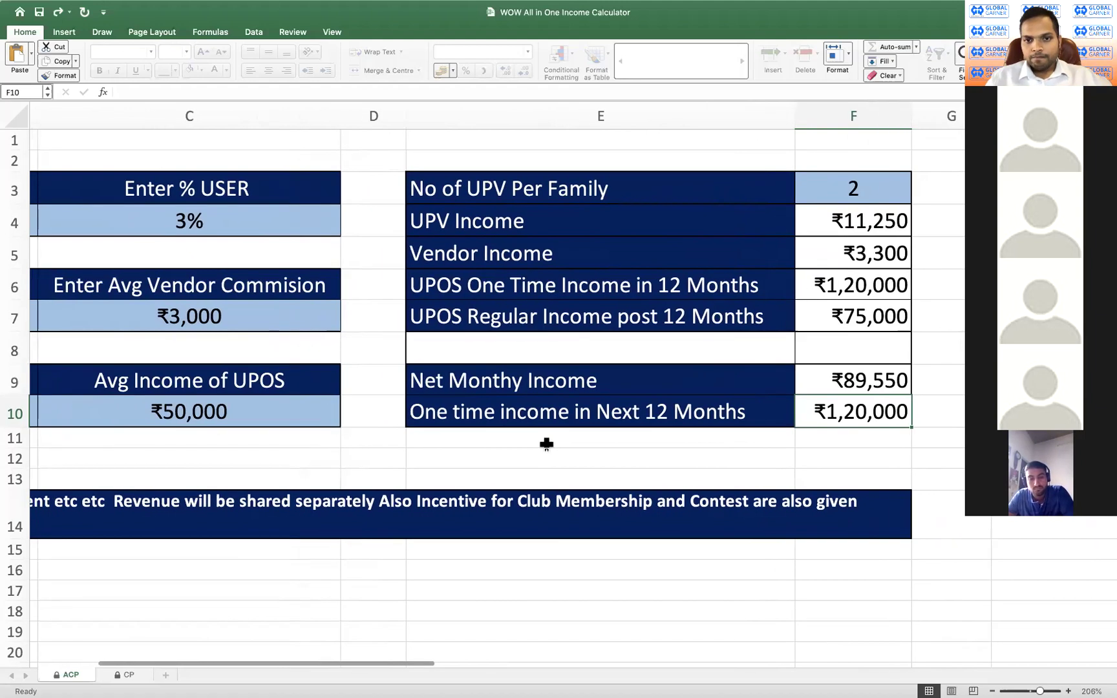
pyautogui.hscroll(-5, 546, 444)
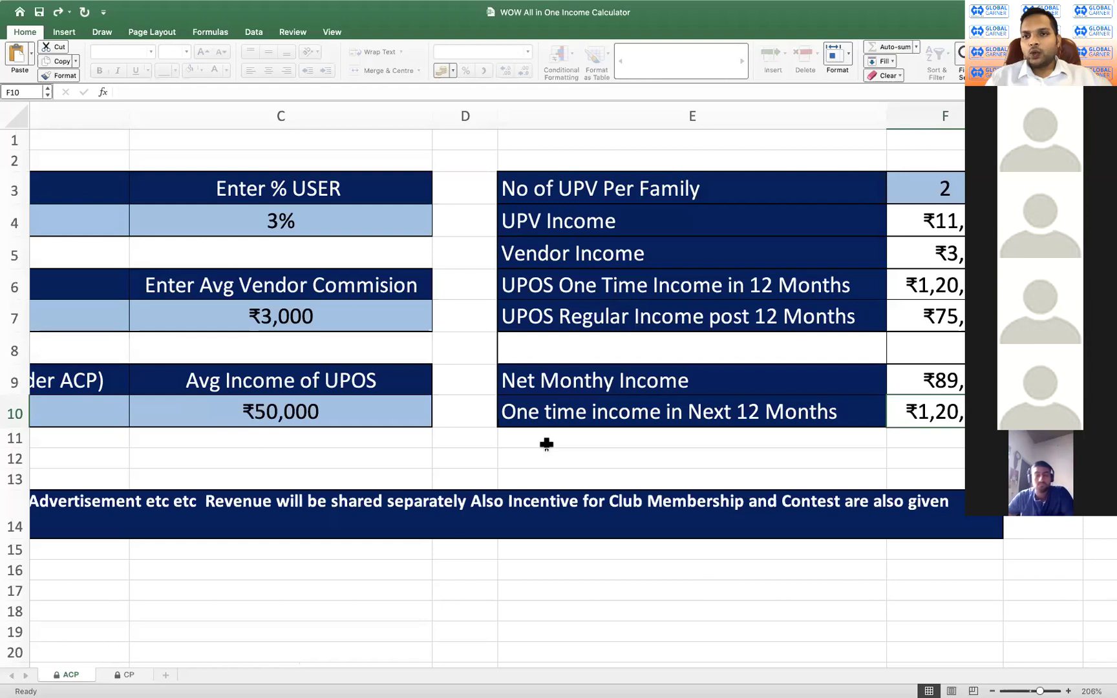
pyautogui.hscroll(-20, 546, 444)
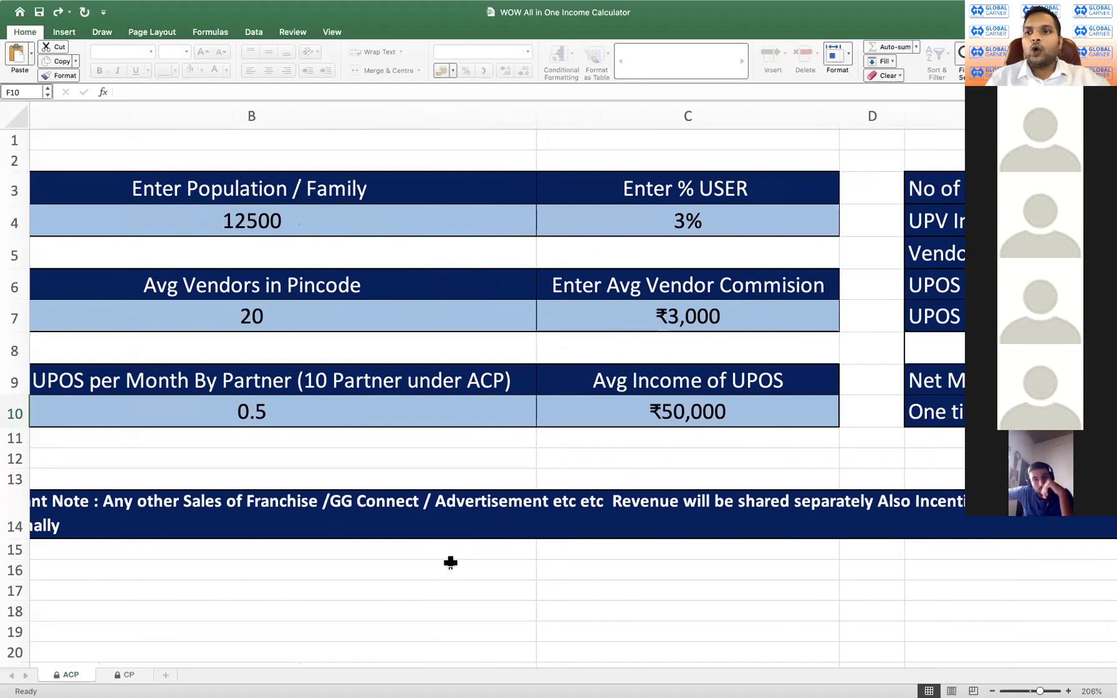
pyautogui.click(129, 675)
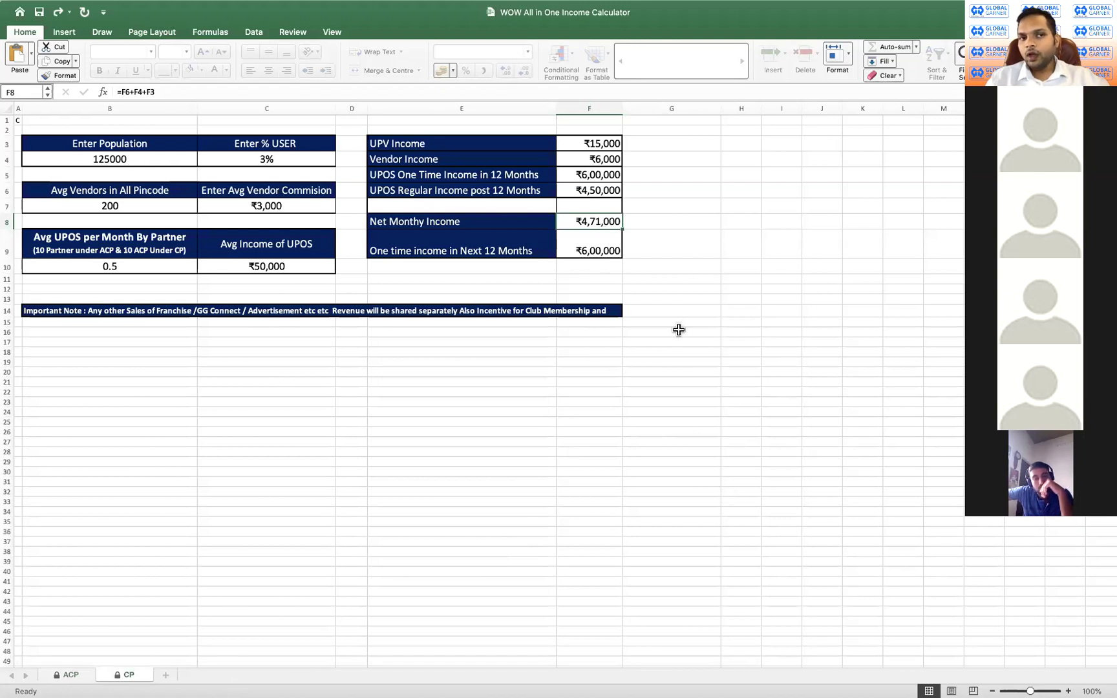
pyautogui.click(88, 670)
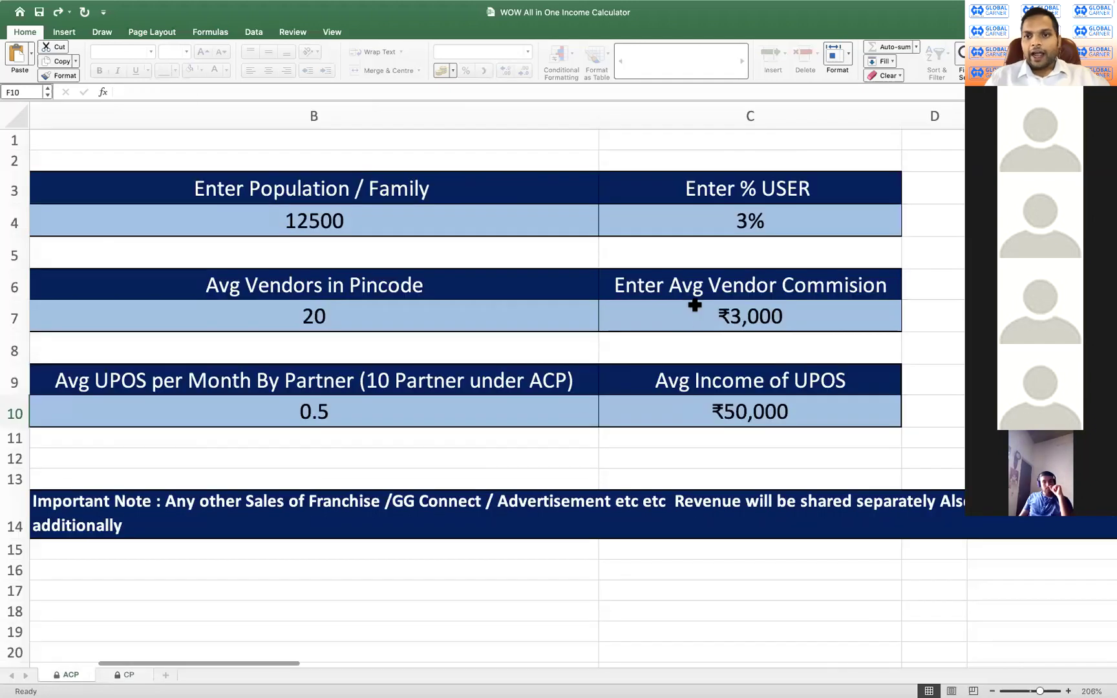
# Set the user percentage to 50% and the average vendors in pincode to 60, and check the net monthly income.
pyautogui.click(752, 224)
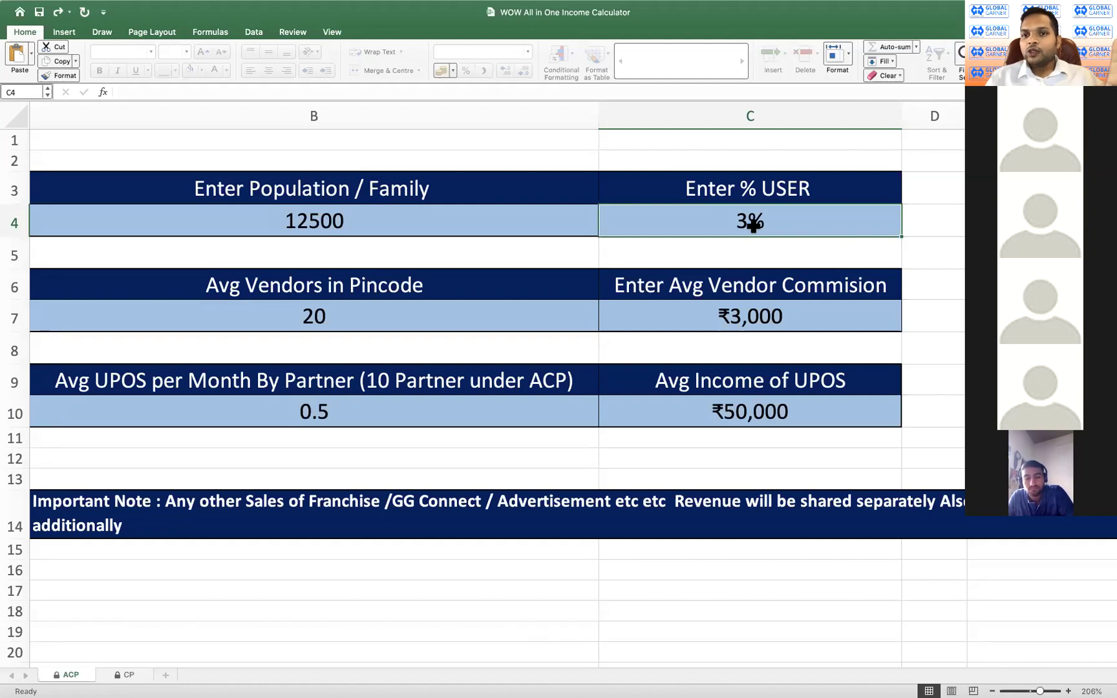
pyautogui.write('50')
pyautogui.click(757, 246)
pyautogui.click(429, 319)
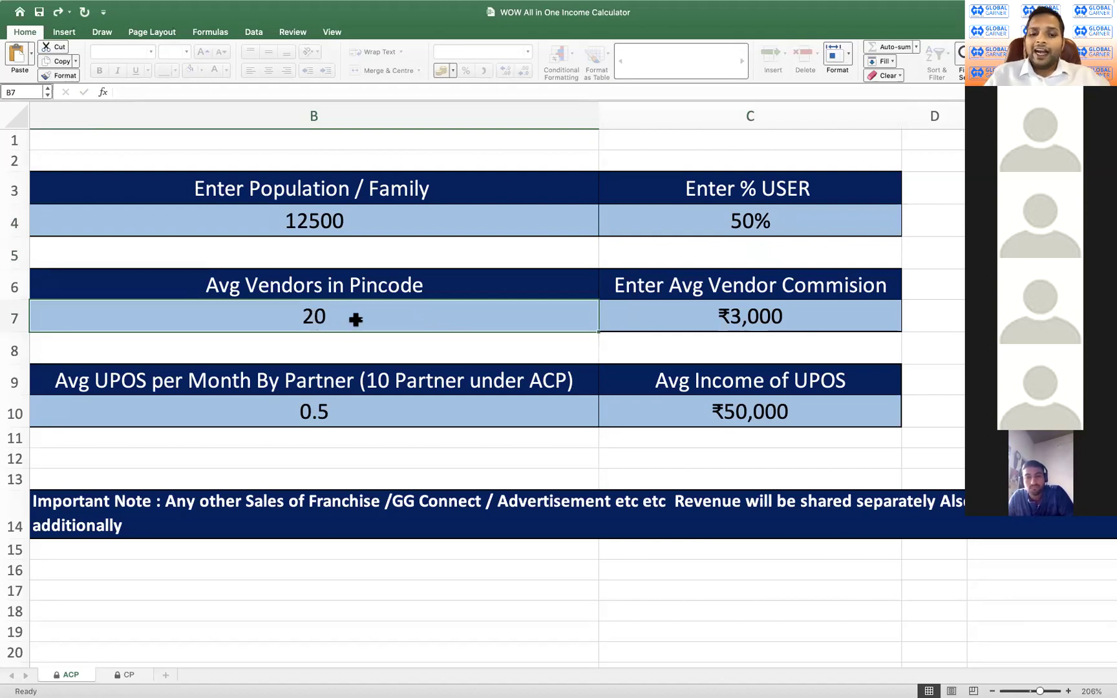
pyautogui.write('60')
pyautogui.press('Return')
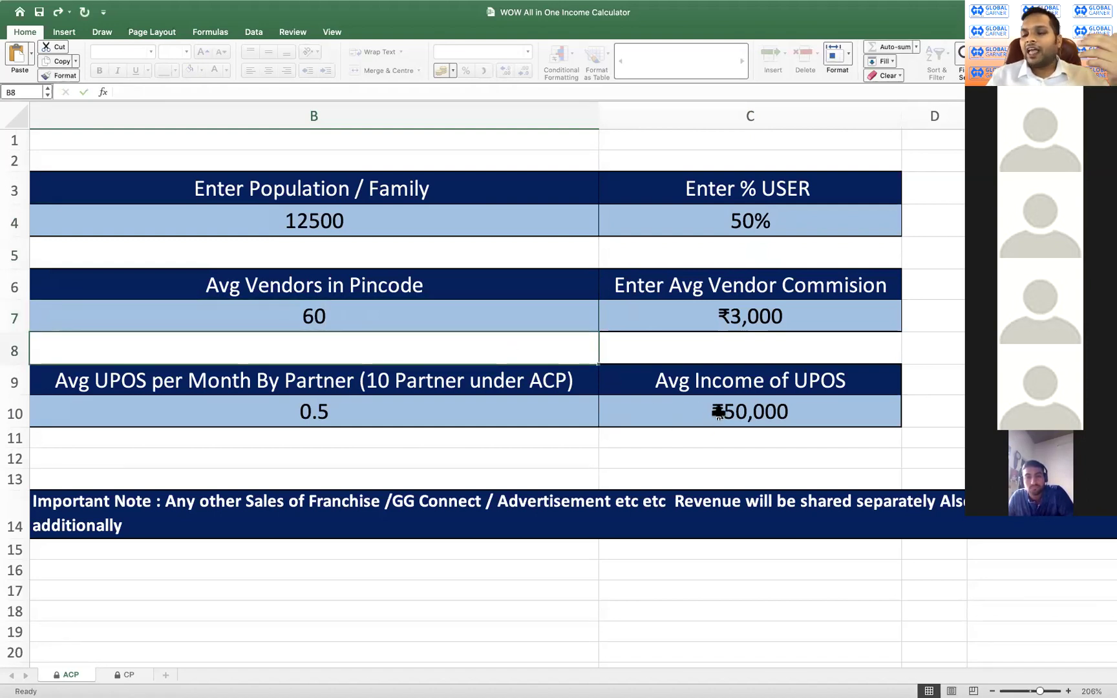
pyautogui.hscroll(10, 730, 440)
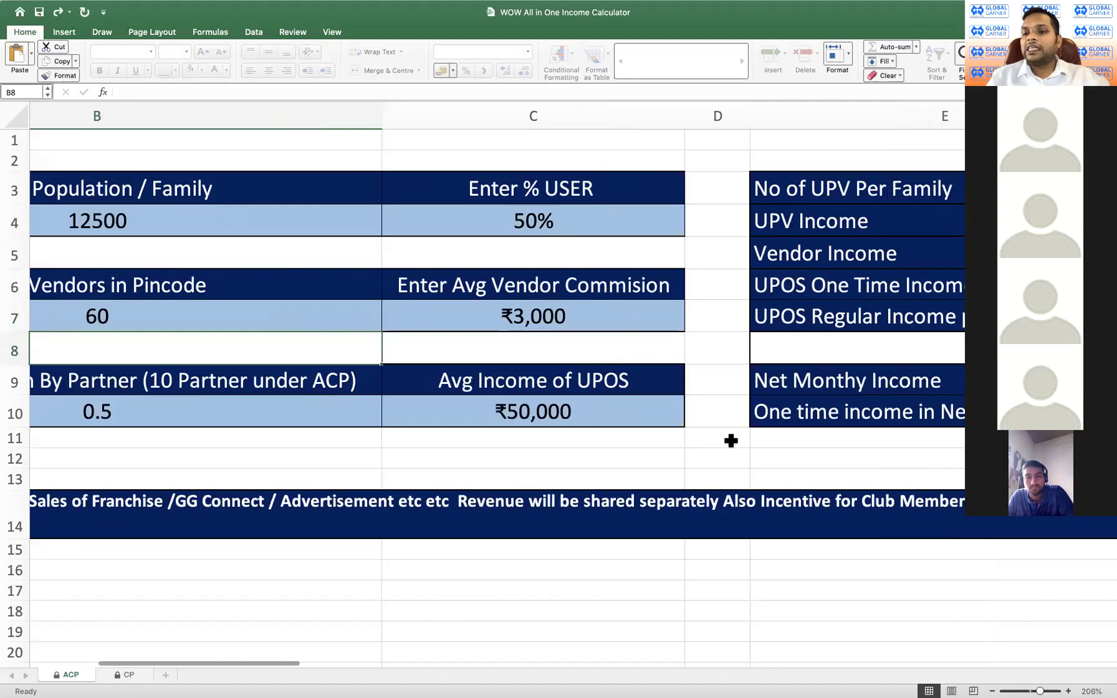
pyautogui.click(814, 386)
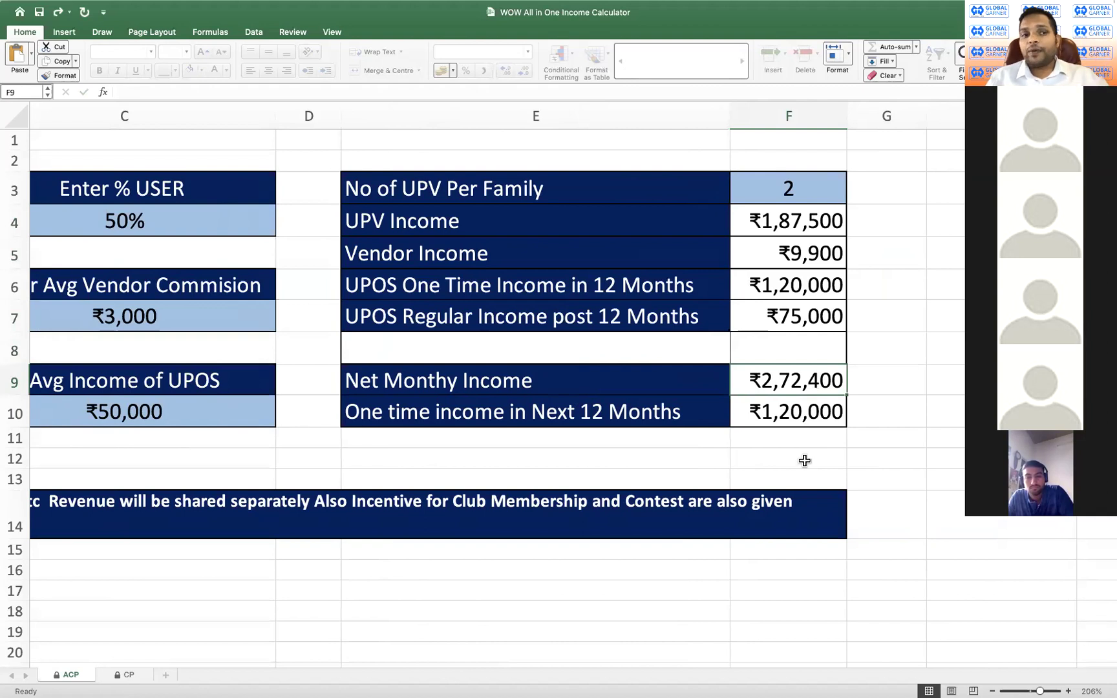
# Set both the population / family and the average vendors in pincode to 0.
pyautogui.hscroll(-10, 803, 460)
pyautogui.hscroll(-2, 804, 460)
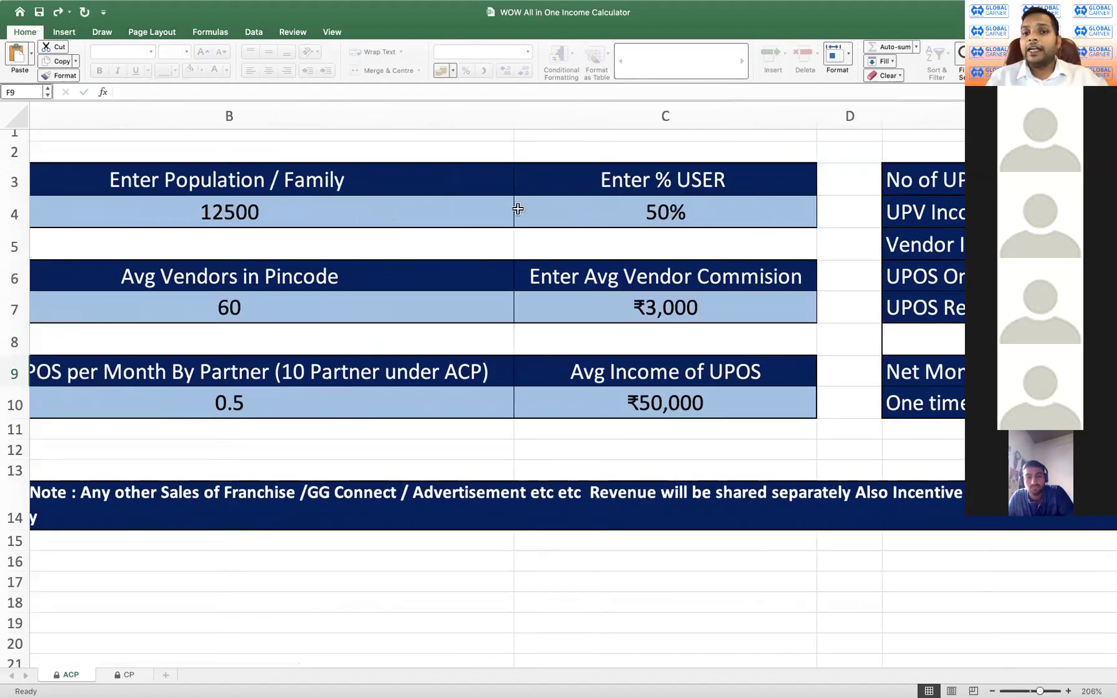
pyautogui.click(432, 219)
pyautogui.write('0')
pyautogui.press('Return')
pyautogui.click(388, 302)
pyautogui.write('0')
pyautogui.press('Return')
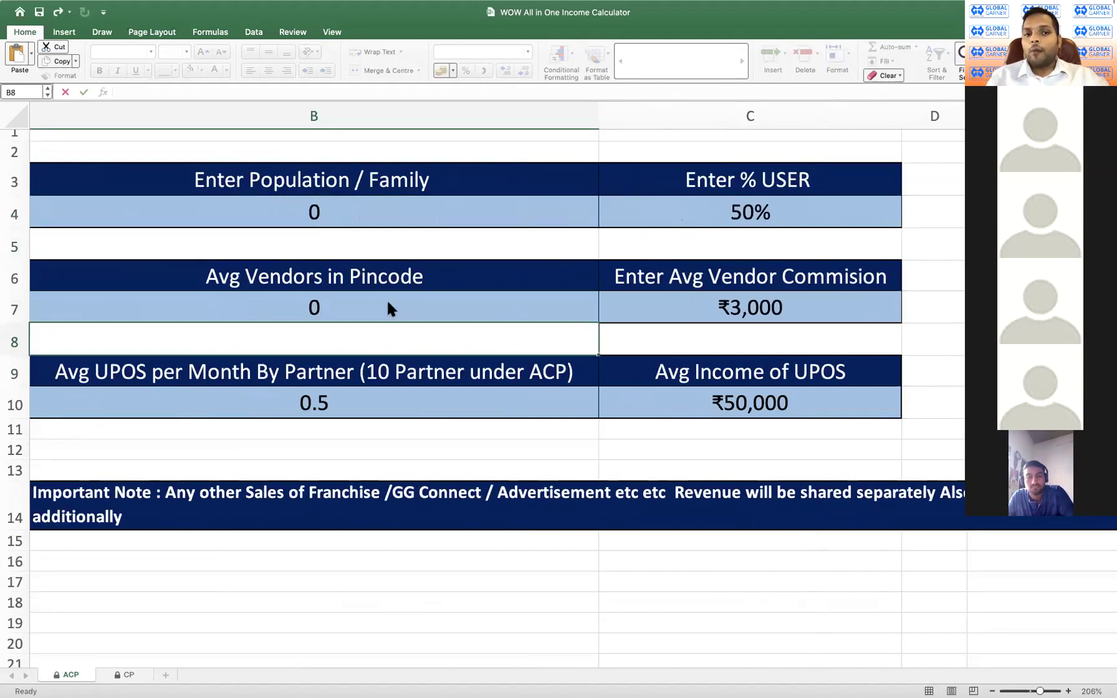
# Examine the recalculated net monthly income and the UPOS assumptions it is based on in the ACP sheet.
pyautogui.hscroll(3, 449, 373)
pyautogui.hscroll(3, 449, 373)
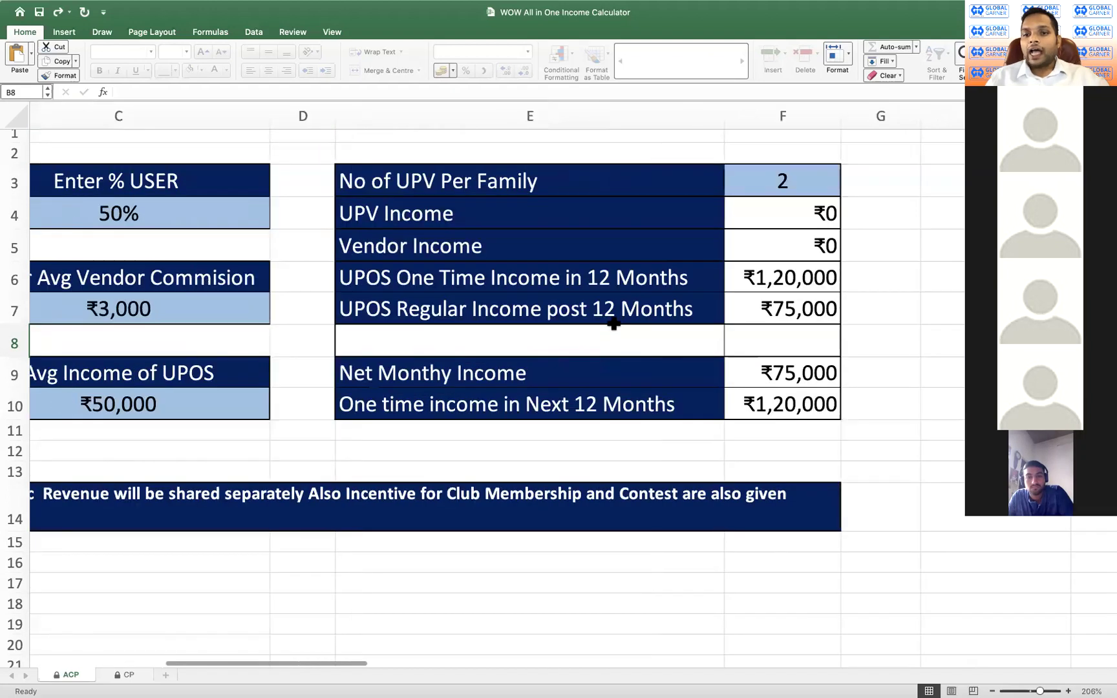
pyautogui.click(829, 380)
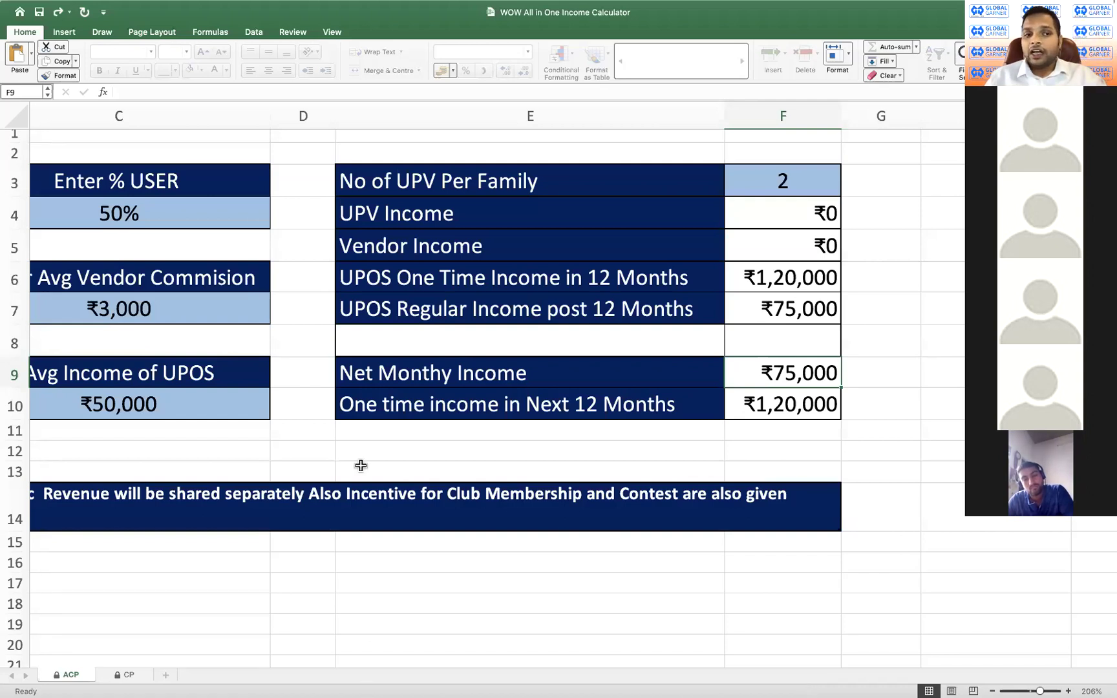
pyautogui.hscroll(-5, 364, 465)
pyautogui.hscroll(-6, 363, 466)
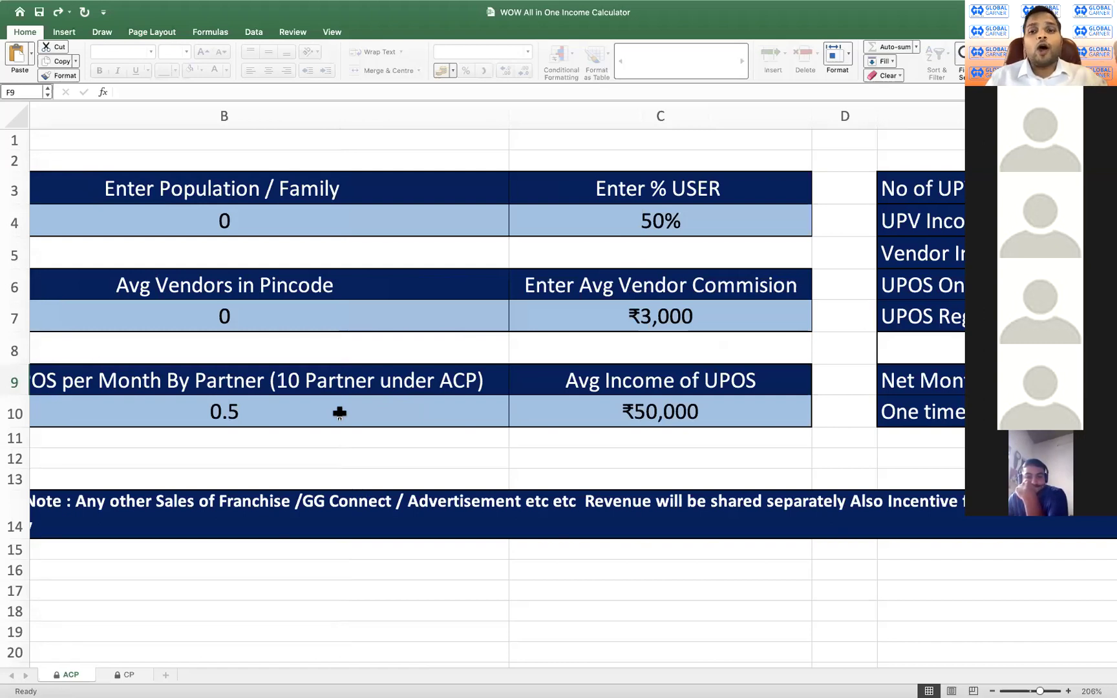
pyautogui.hscroll(3, 339, 413)
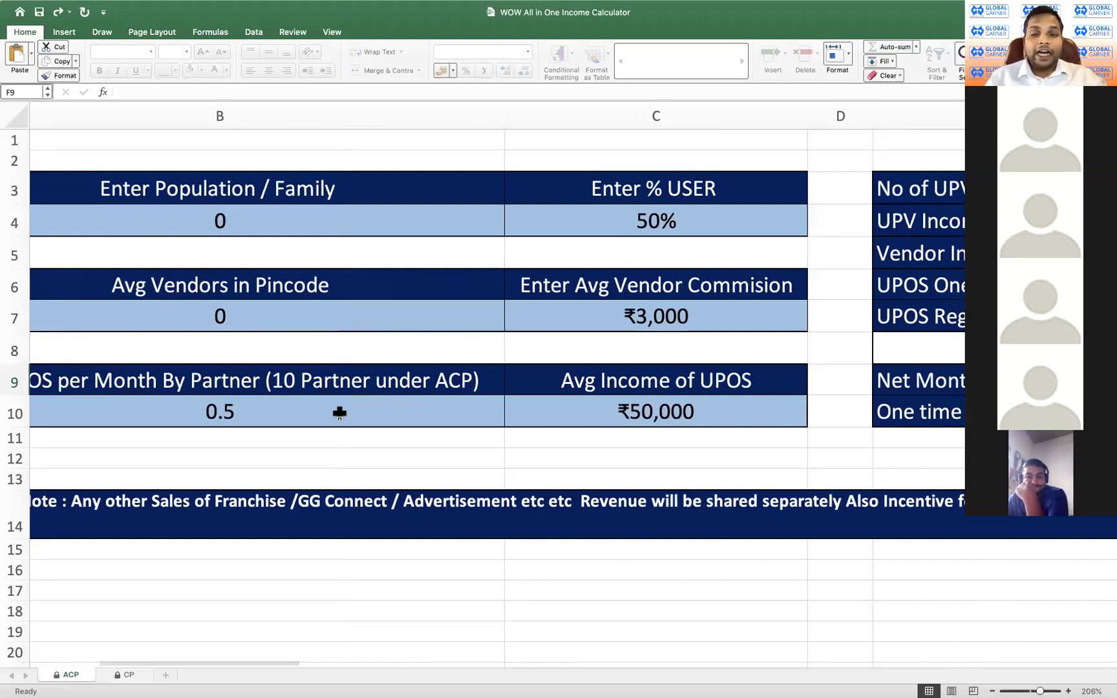
pyautogui.hscroll(1, 339, 414)
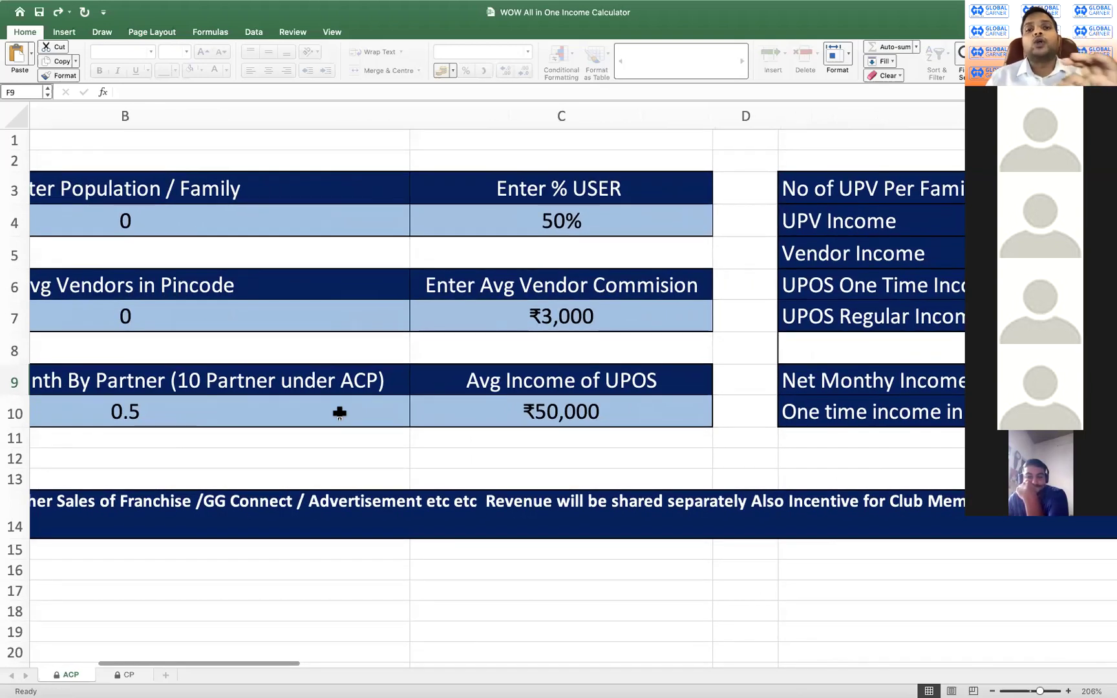